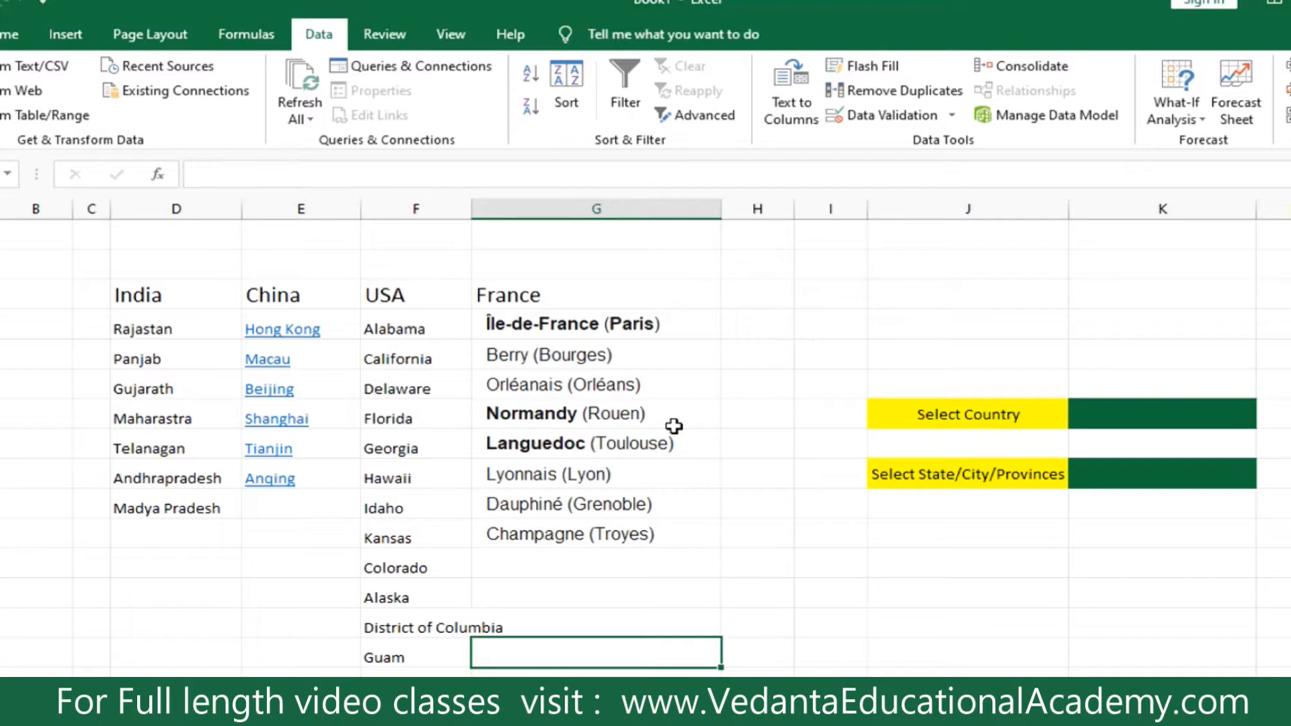
click(1156, 413)
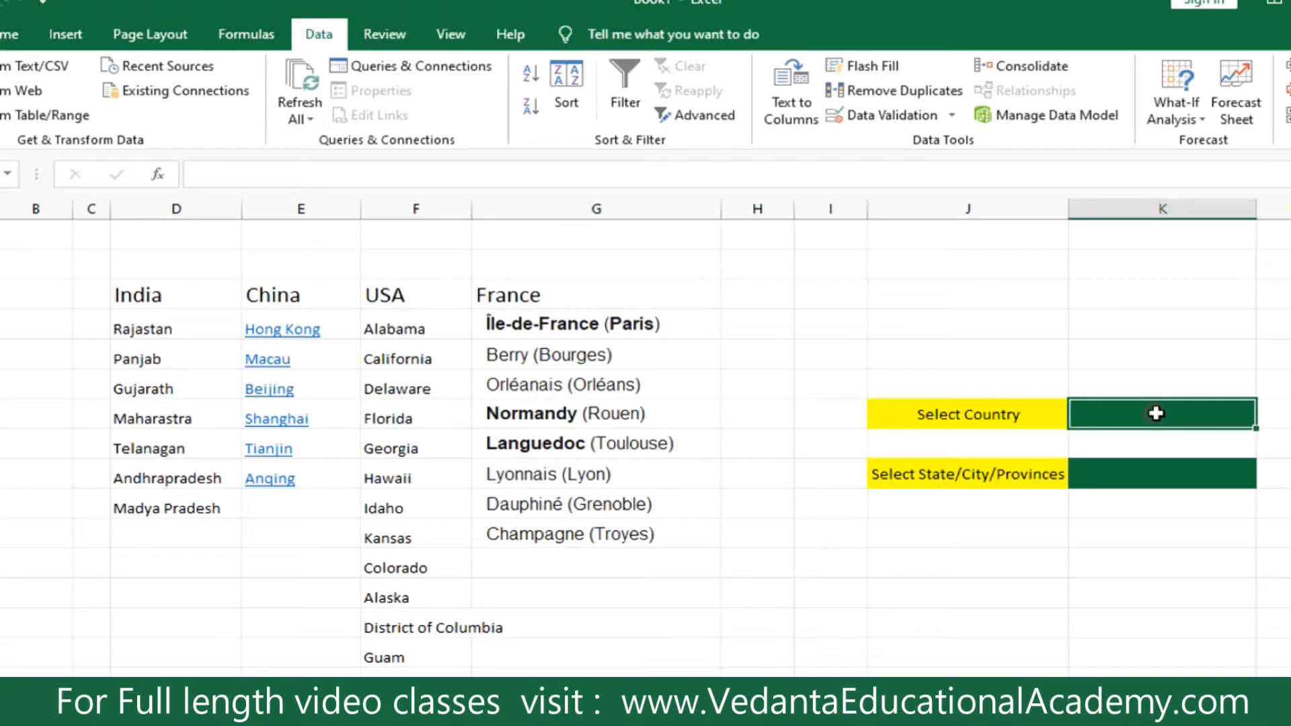
click(1136, 472)
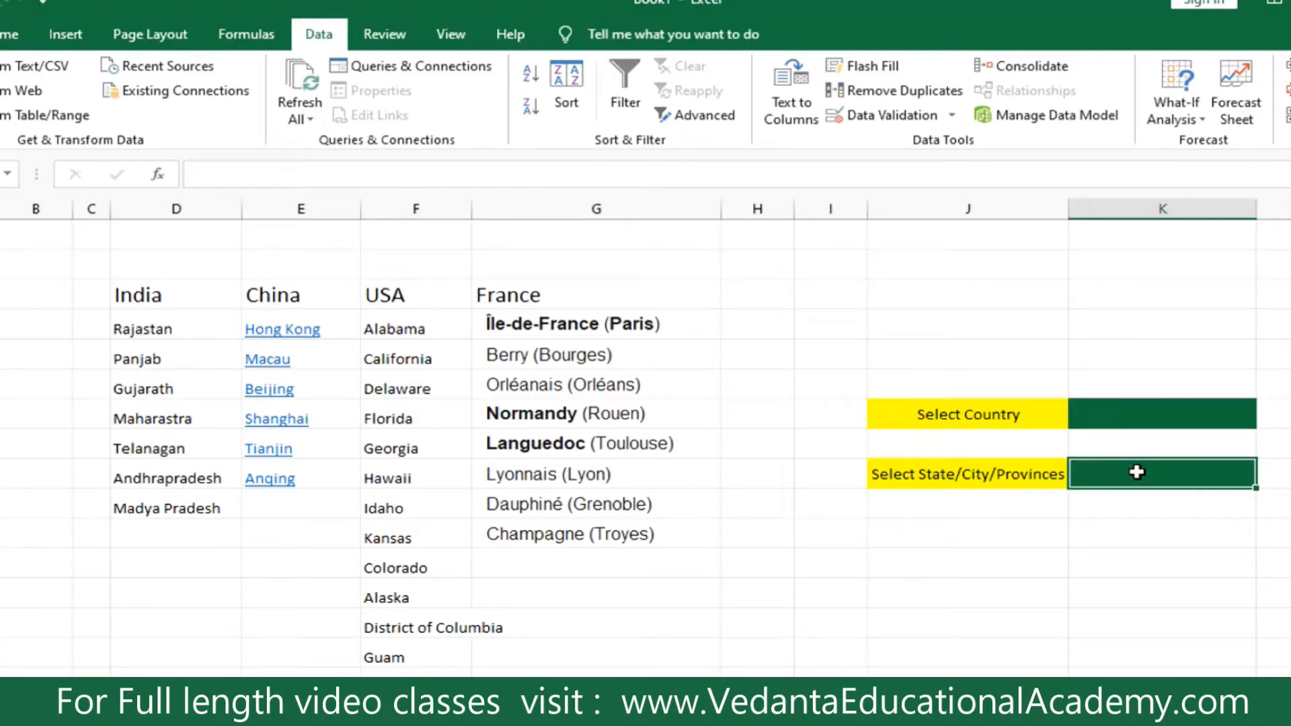
click(1141, 420)
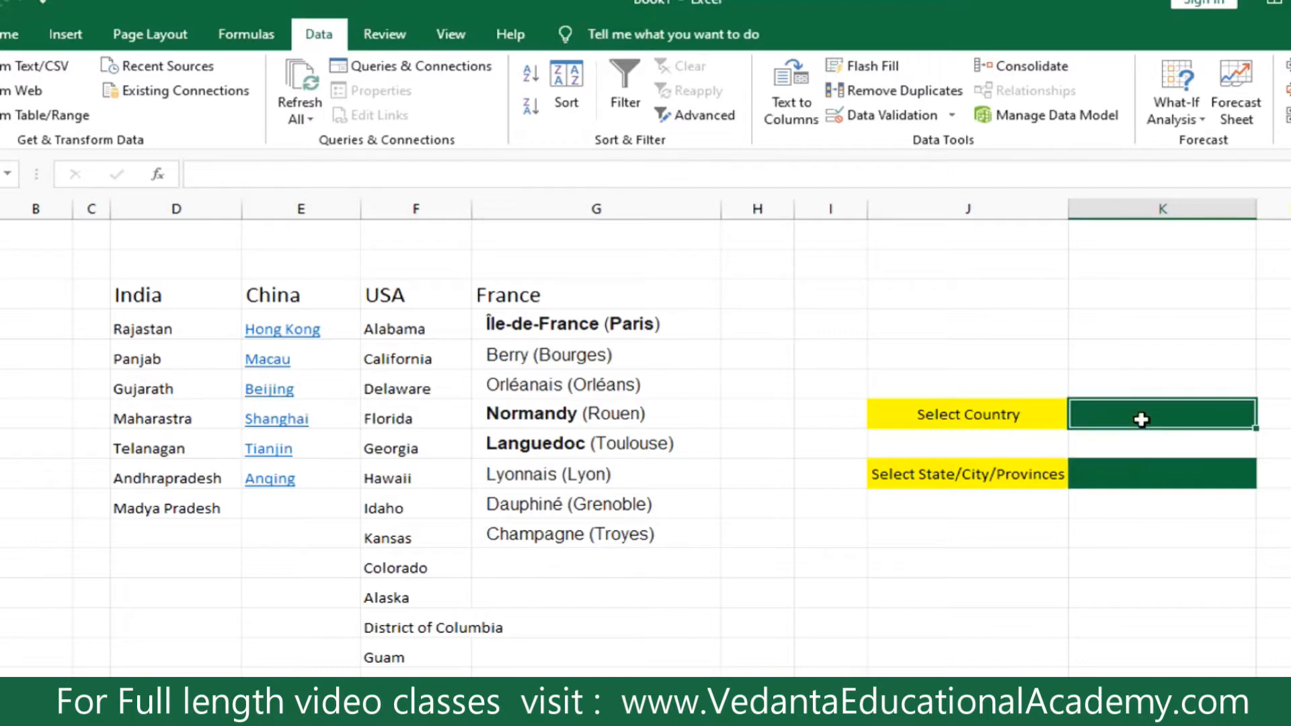
click(1110, 478)
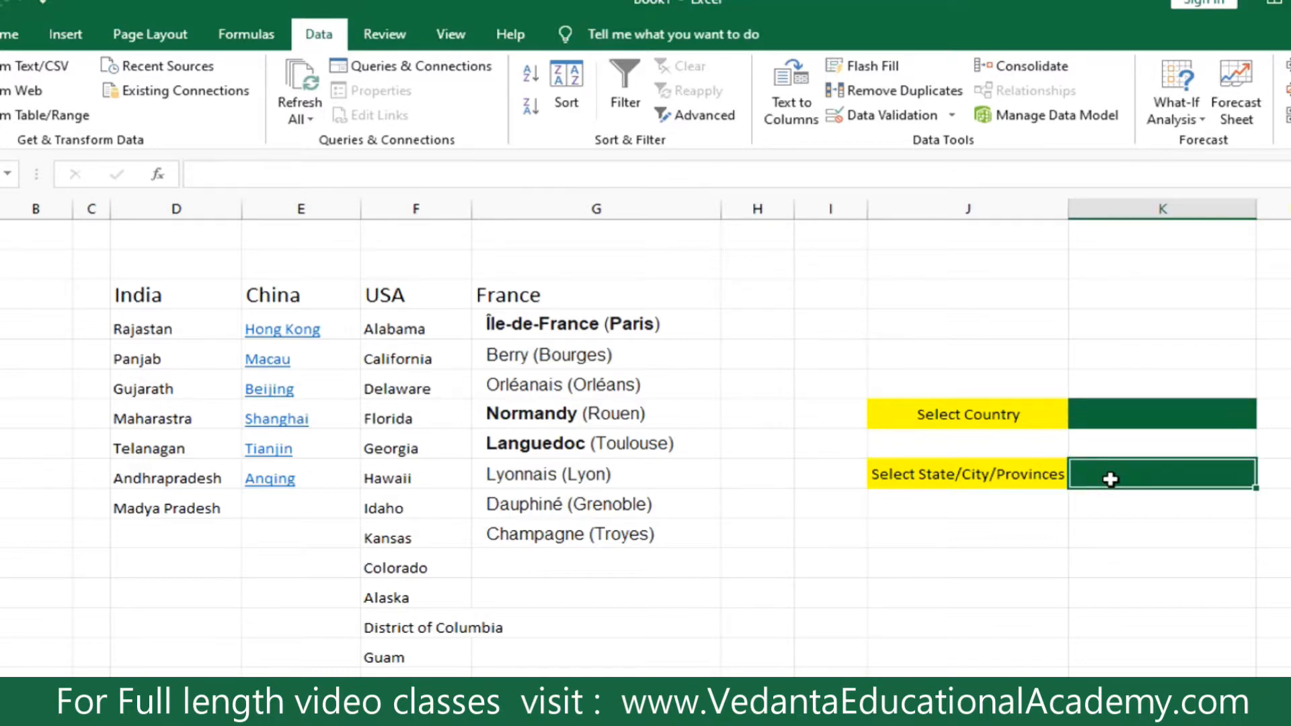
click(1118, 425)
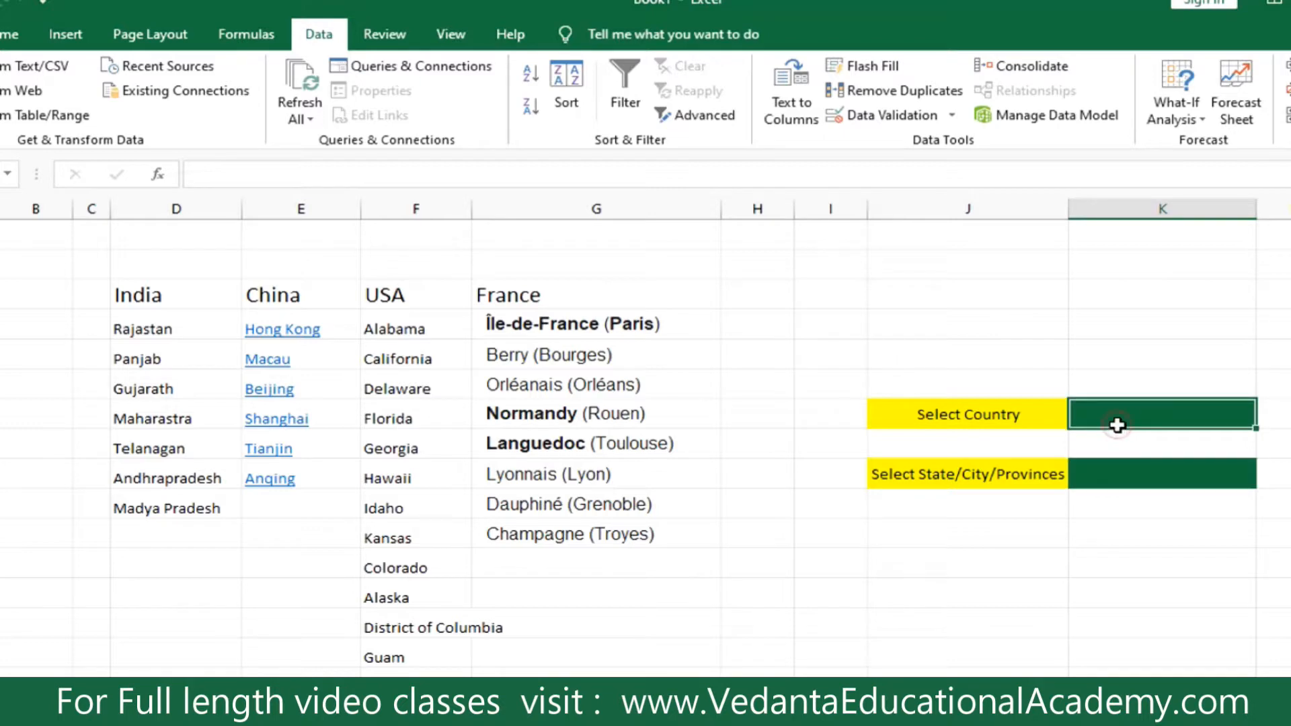
click(1117, 464)
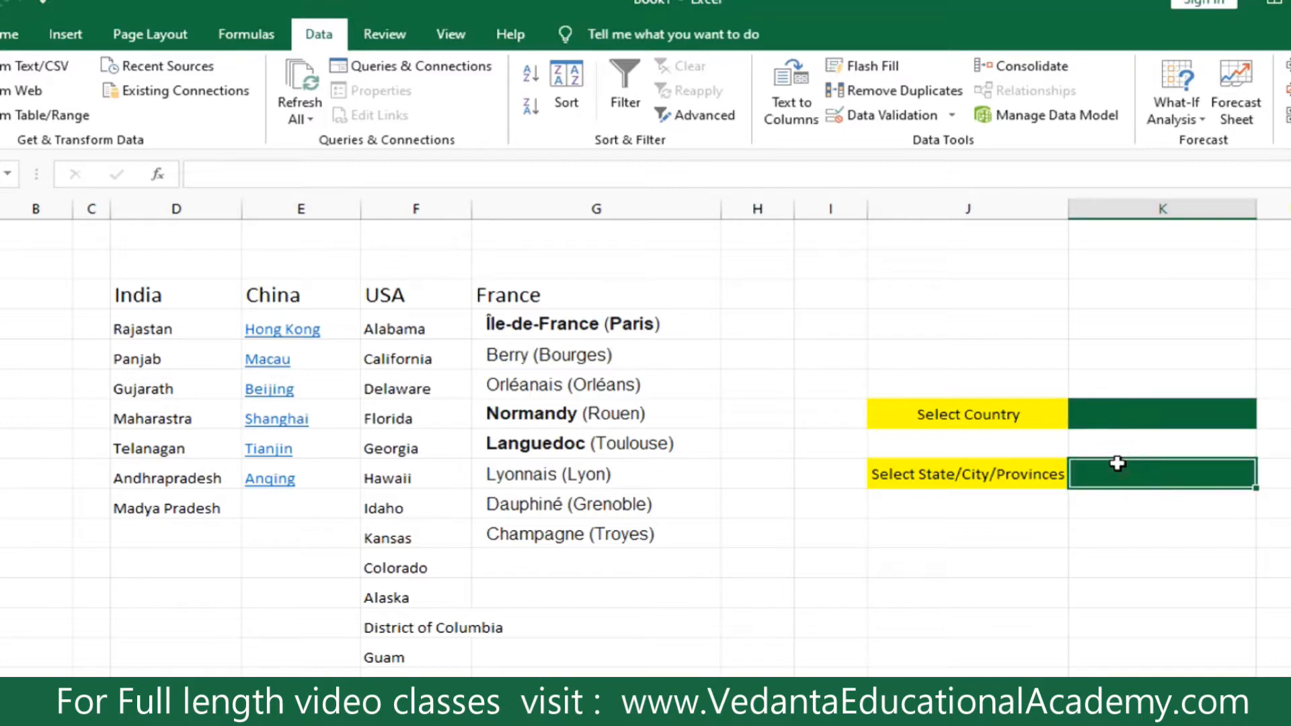
click(970, 555)
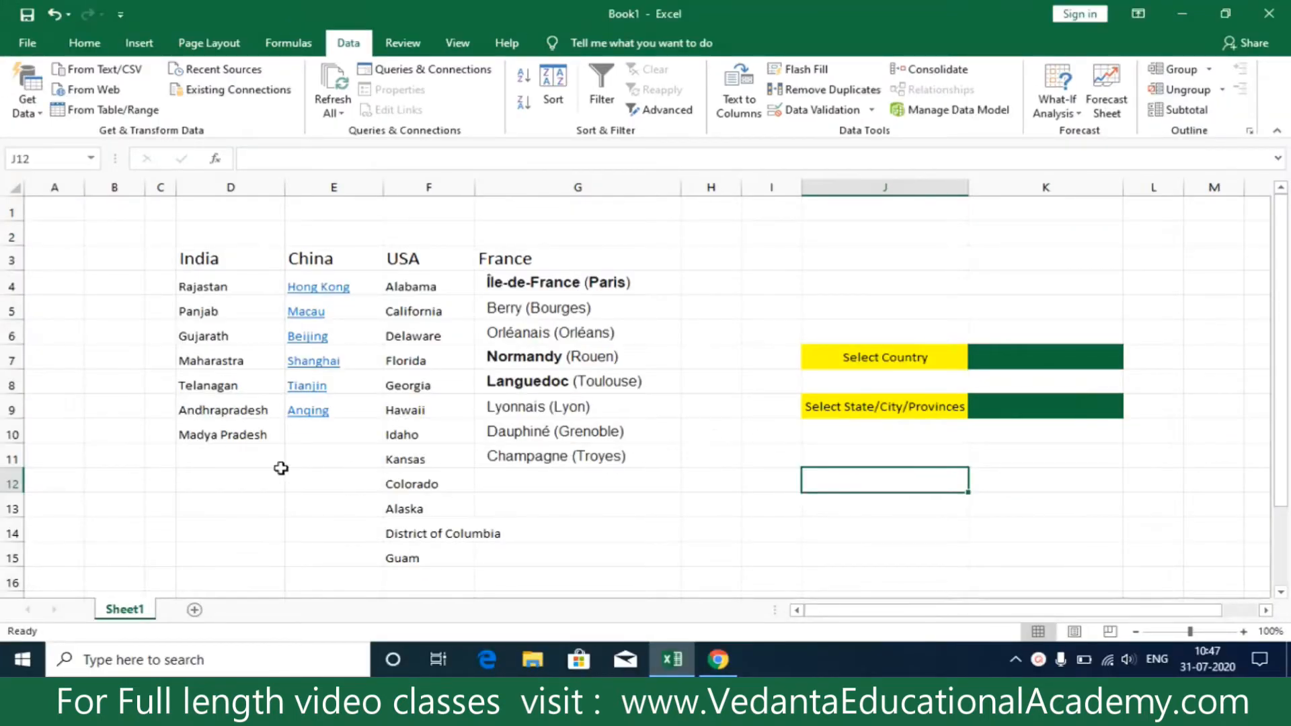
Step: Check the range names assigned to the India, China and USA lists by selecting their entries
click(234, 437)
drag(234, 437, 201, 287)
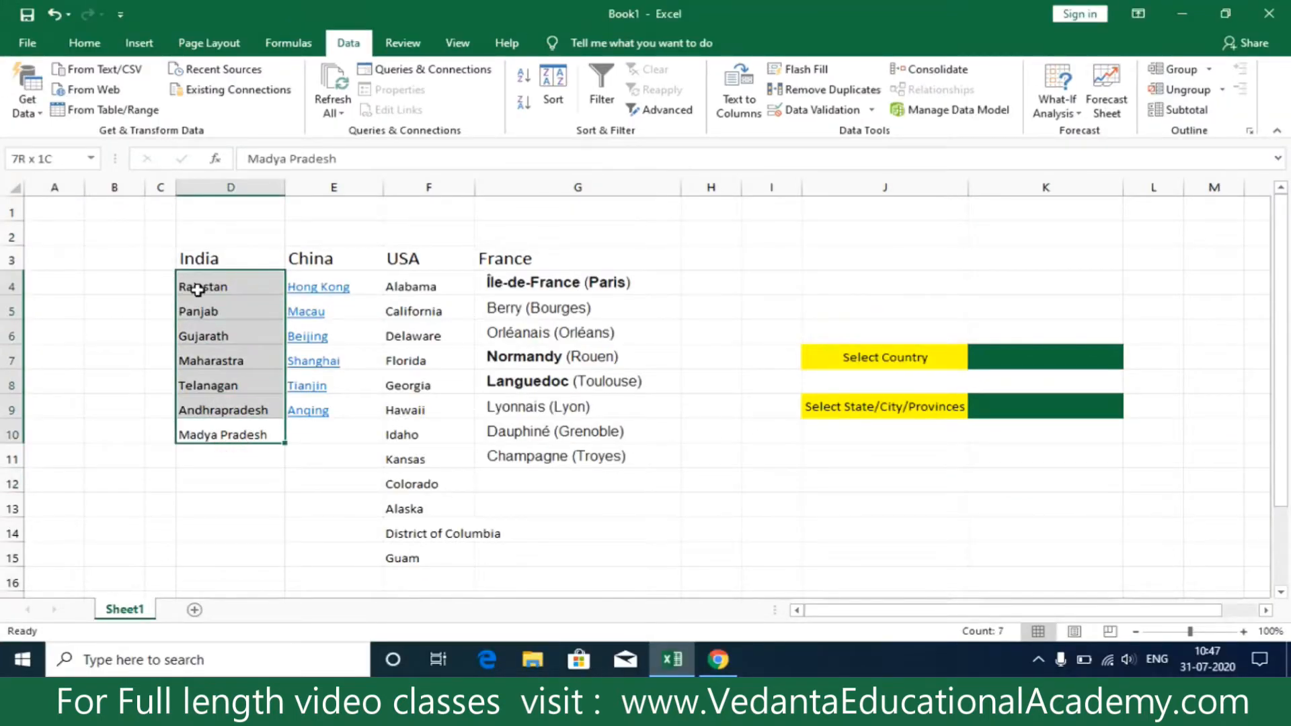
click(220, 535)
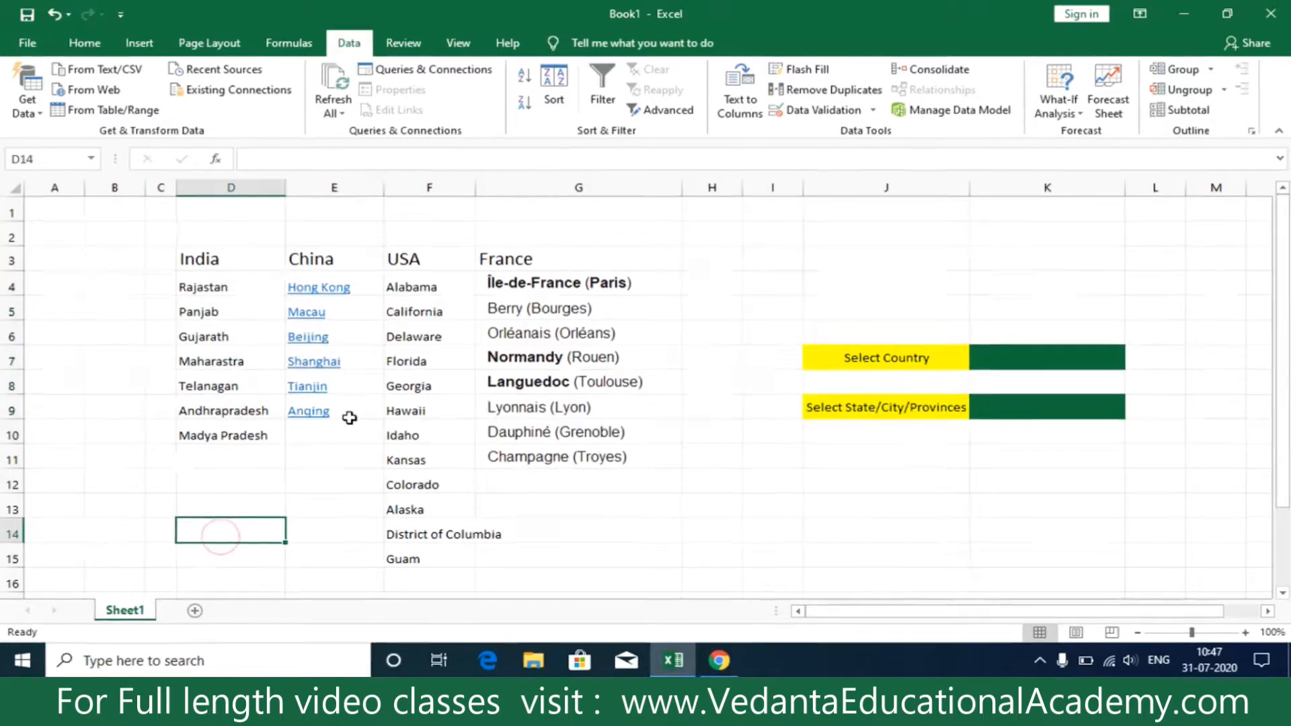
drag(246, 473, 248, 309)
drag(378, 447, 357, 308)
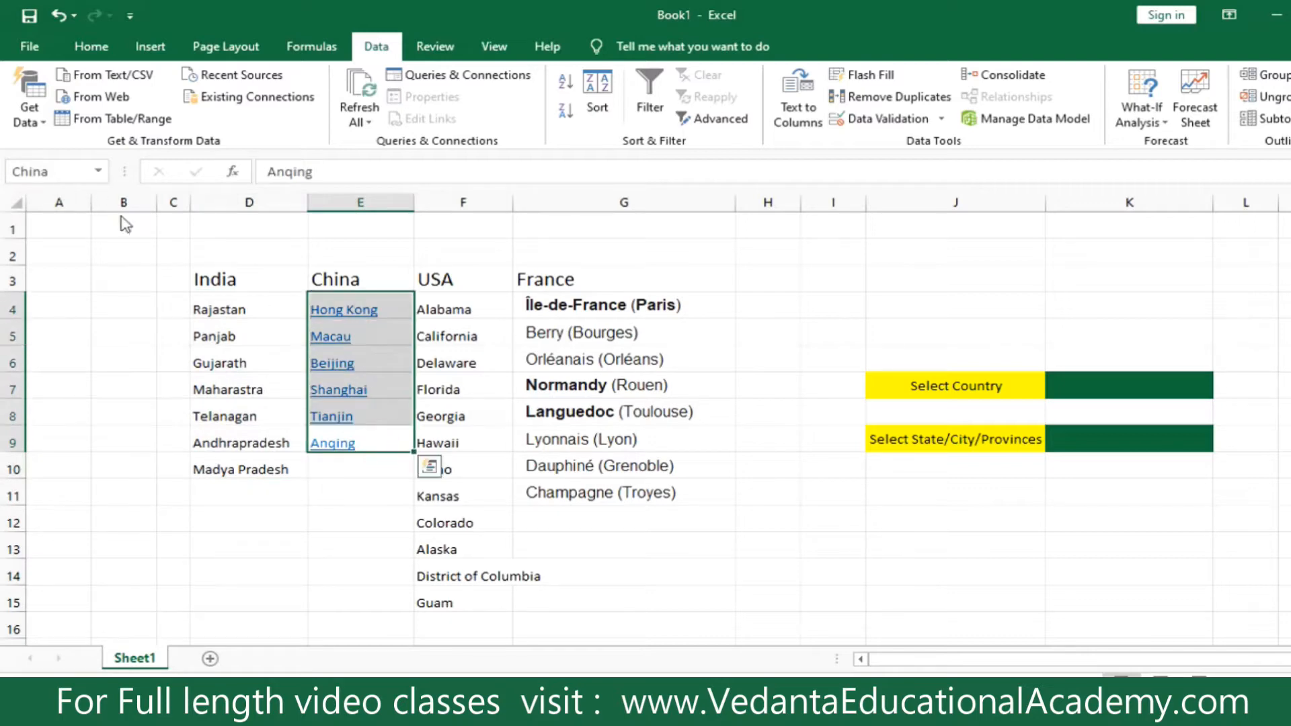
drag(452, 600, 471, 308)
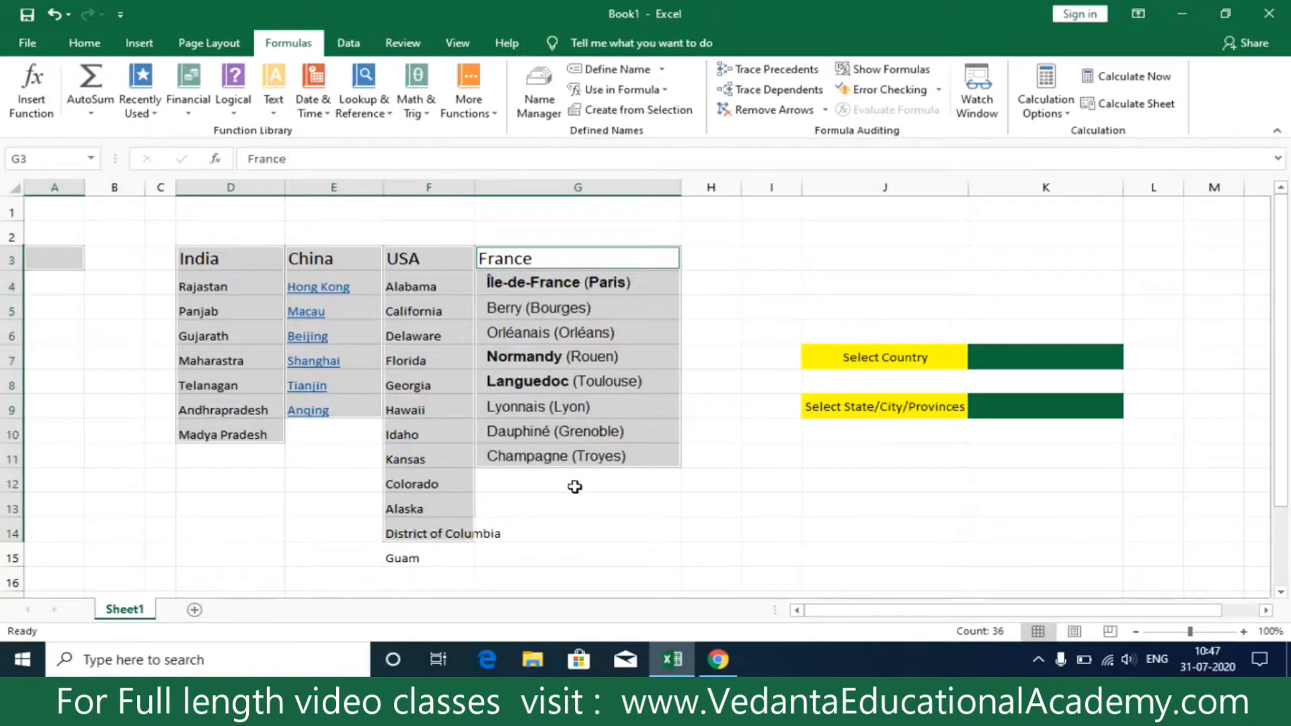
click(566, 520)
drag(222, 291, 243, 435)
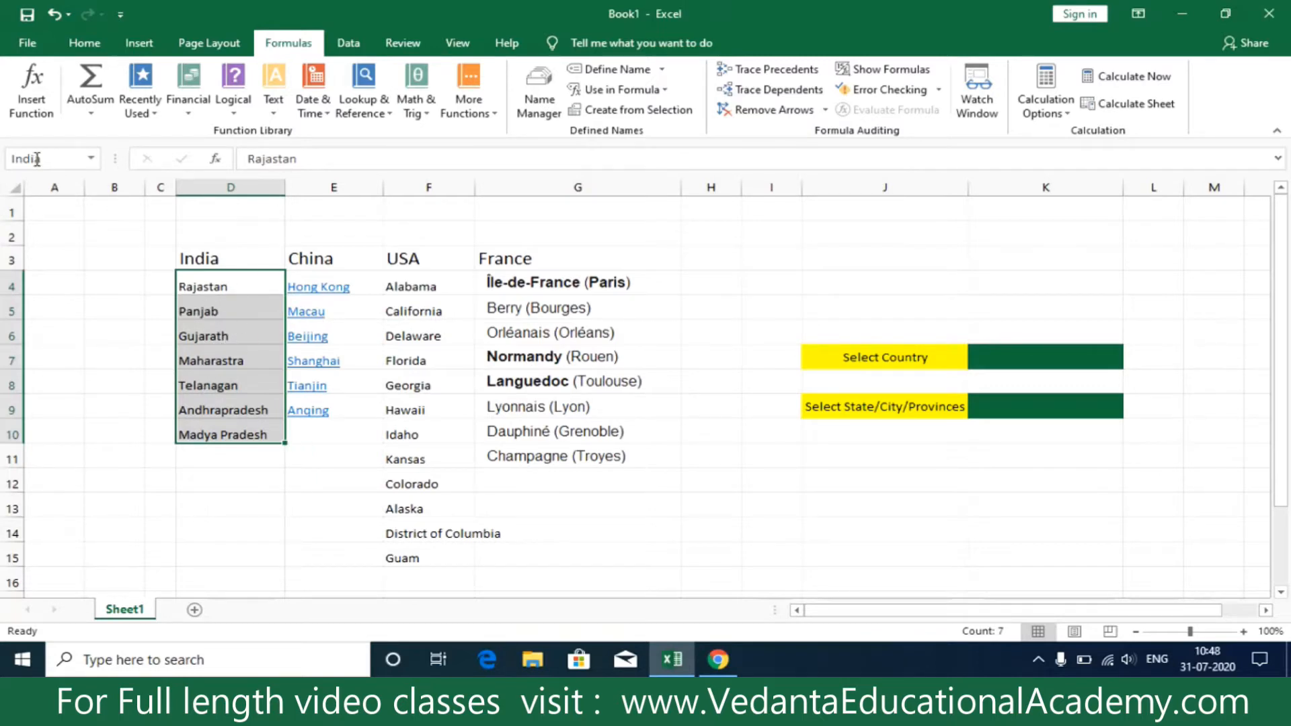
drag(343, 286, 347, 407)
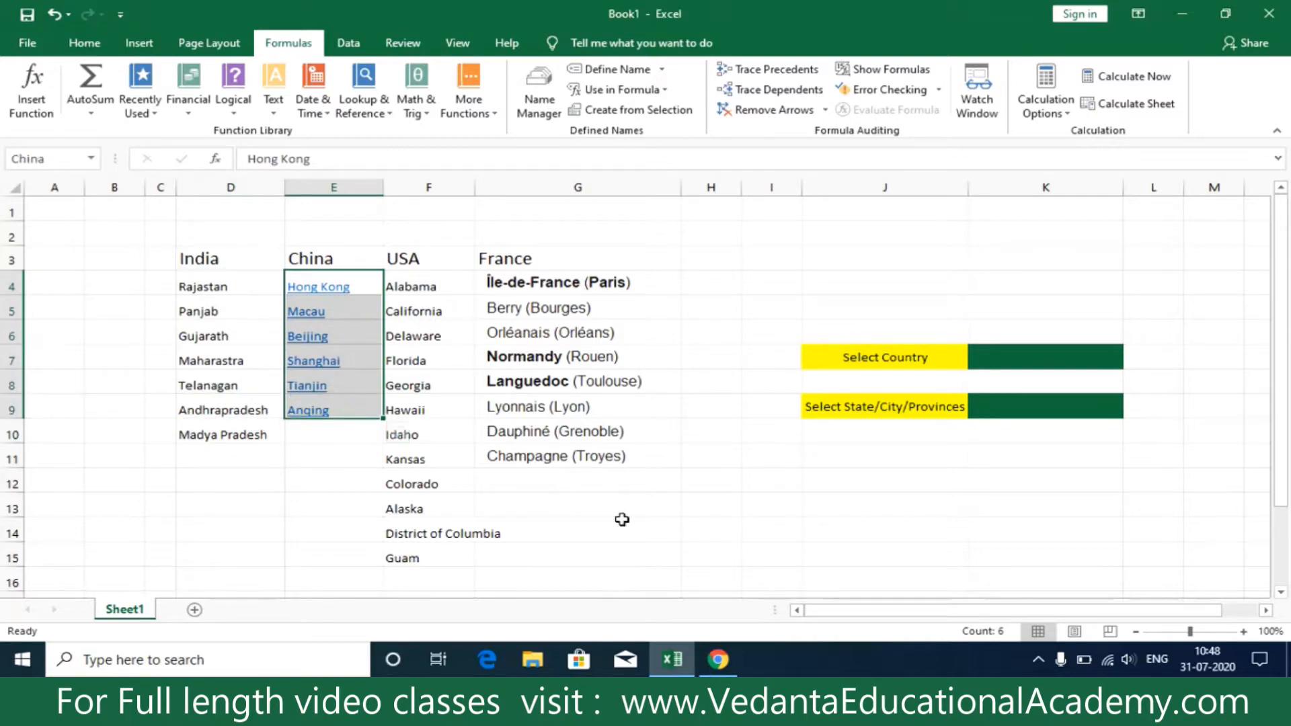
click(293, 502)
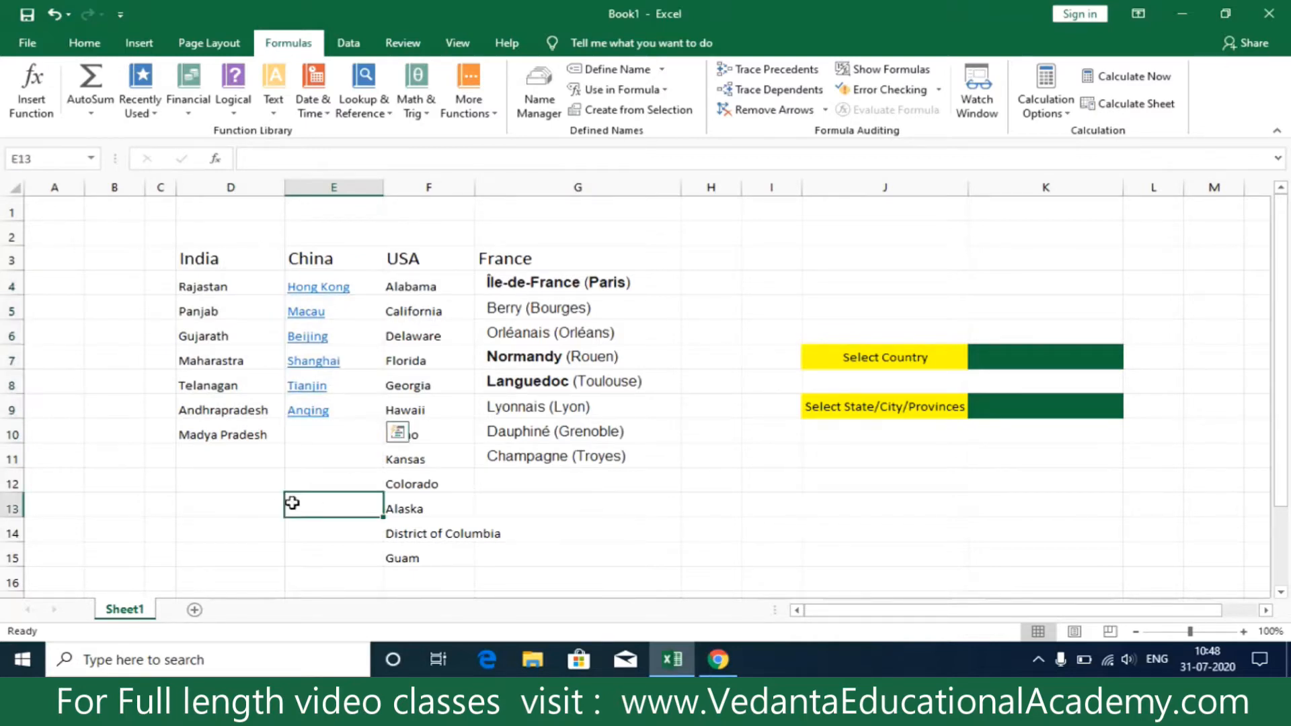
drag(226, 259, 229, 400)
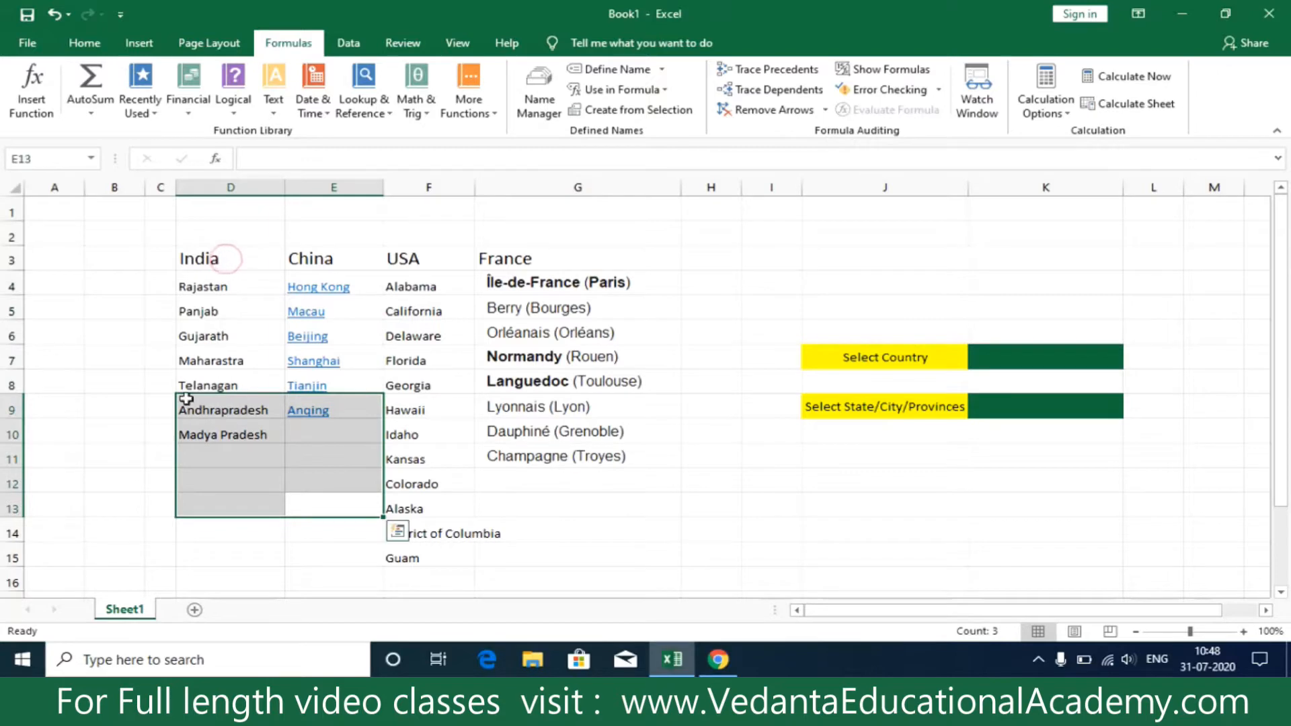
click(126, 317)
drag(224, 253, 239, 368)
click(233, 503)
Step: Create range names from the top row for the India, China, USA and France lists in D3:G15, selecting each column with its header
drag(235, 259, 239, 421)
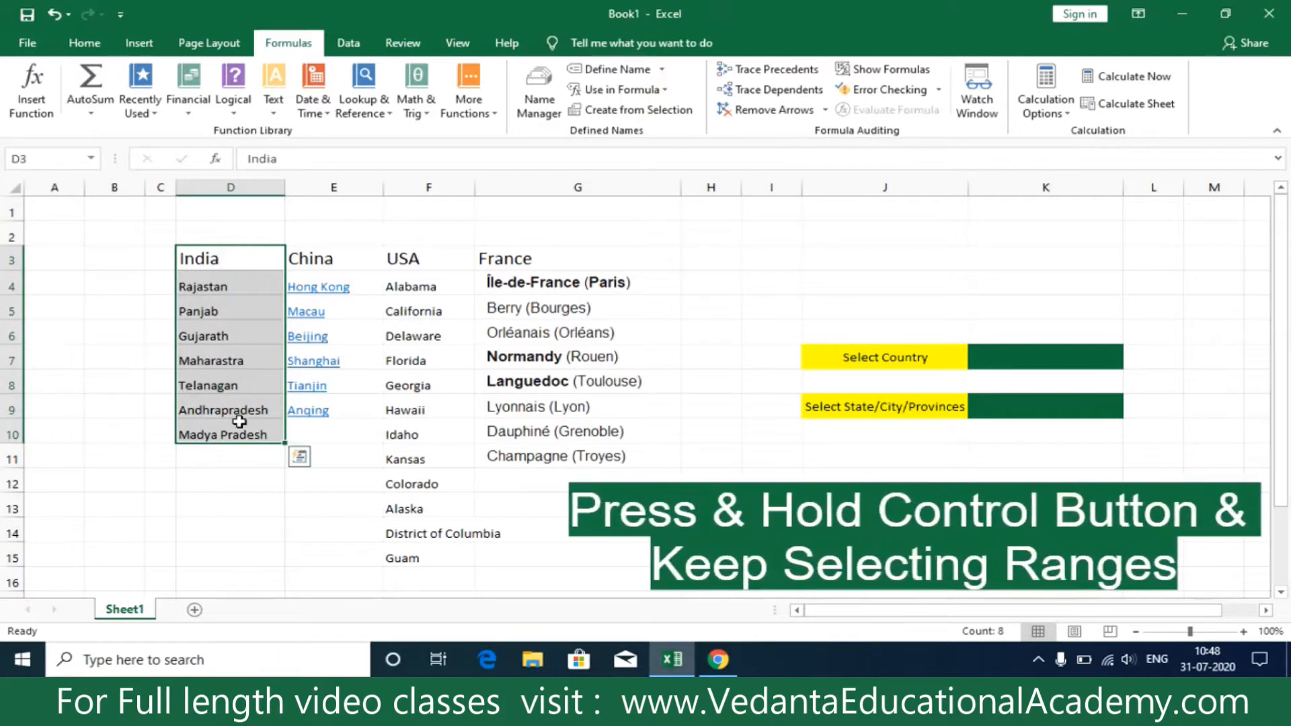
drag(326, 259, 334, 408)
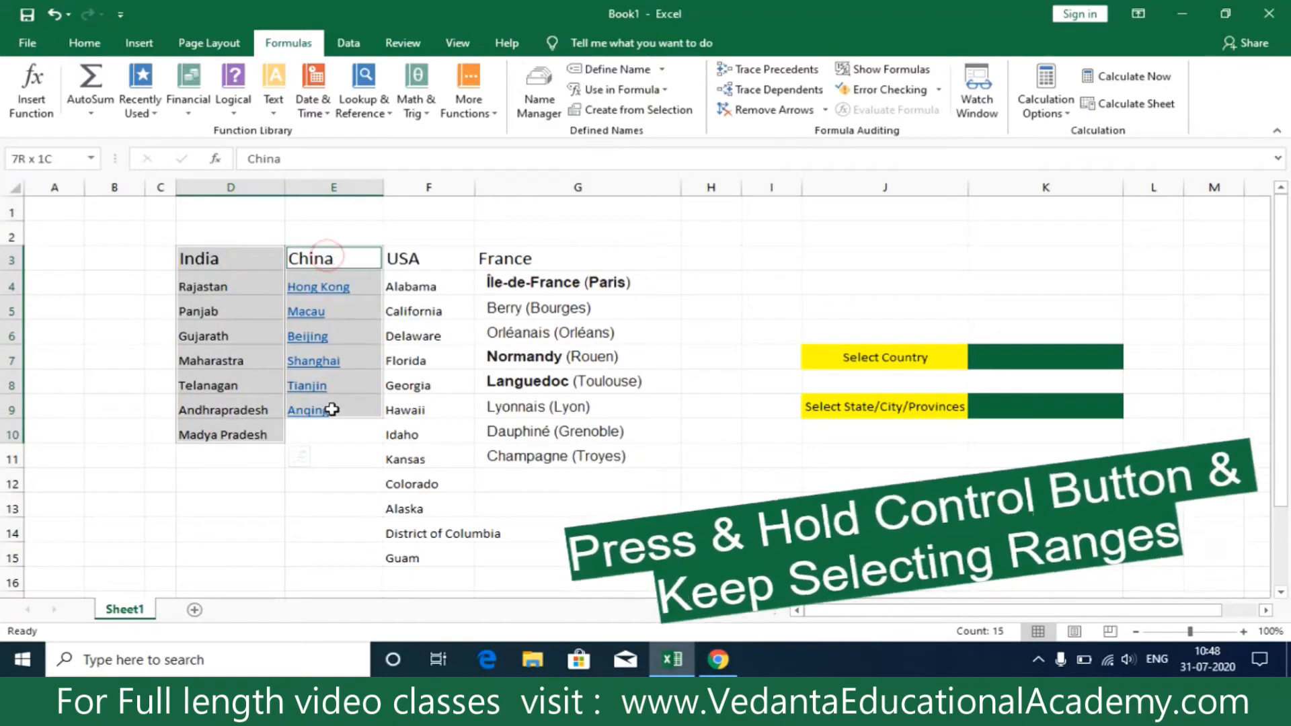
ctrl+click(429, 260)
drag(429, 260, 450, 562)
drag(527, 259, 533, 458)
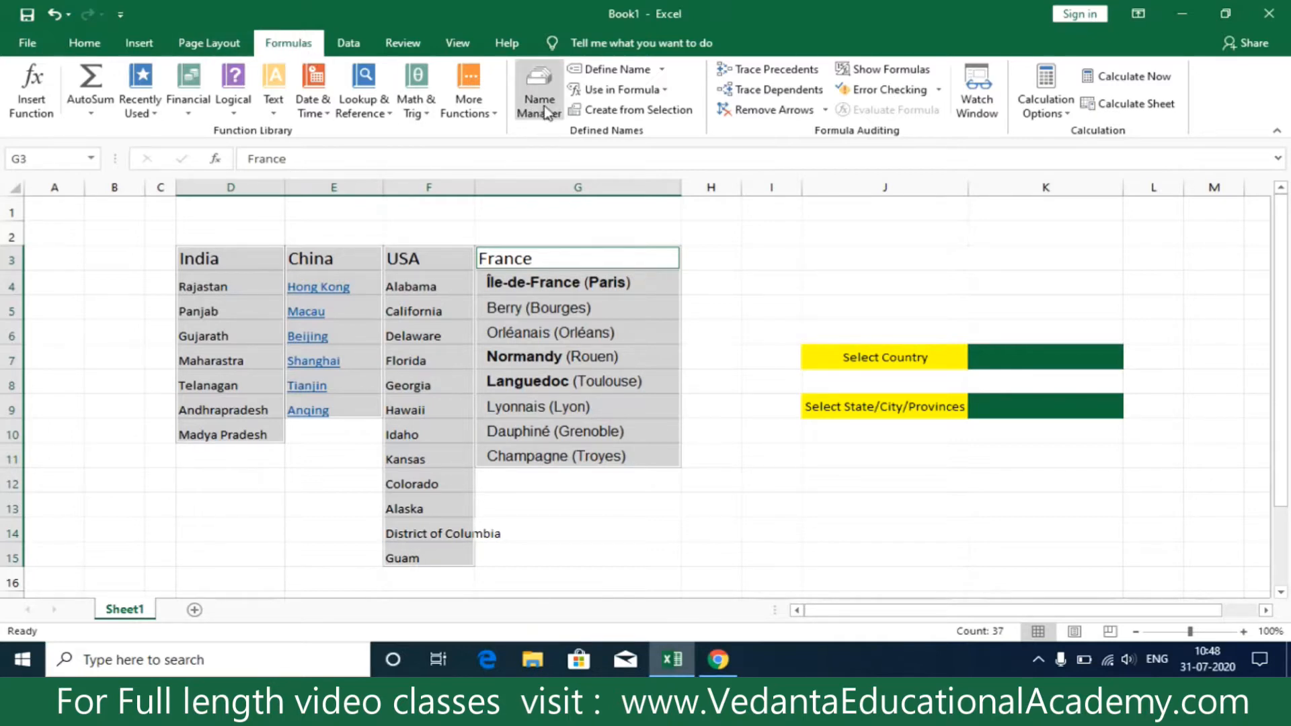
click(608, 110)
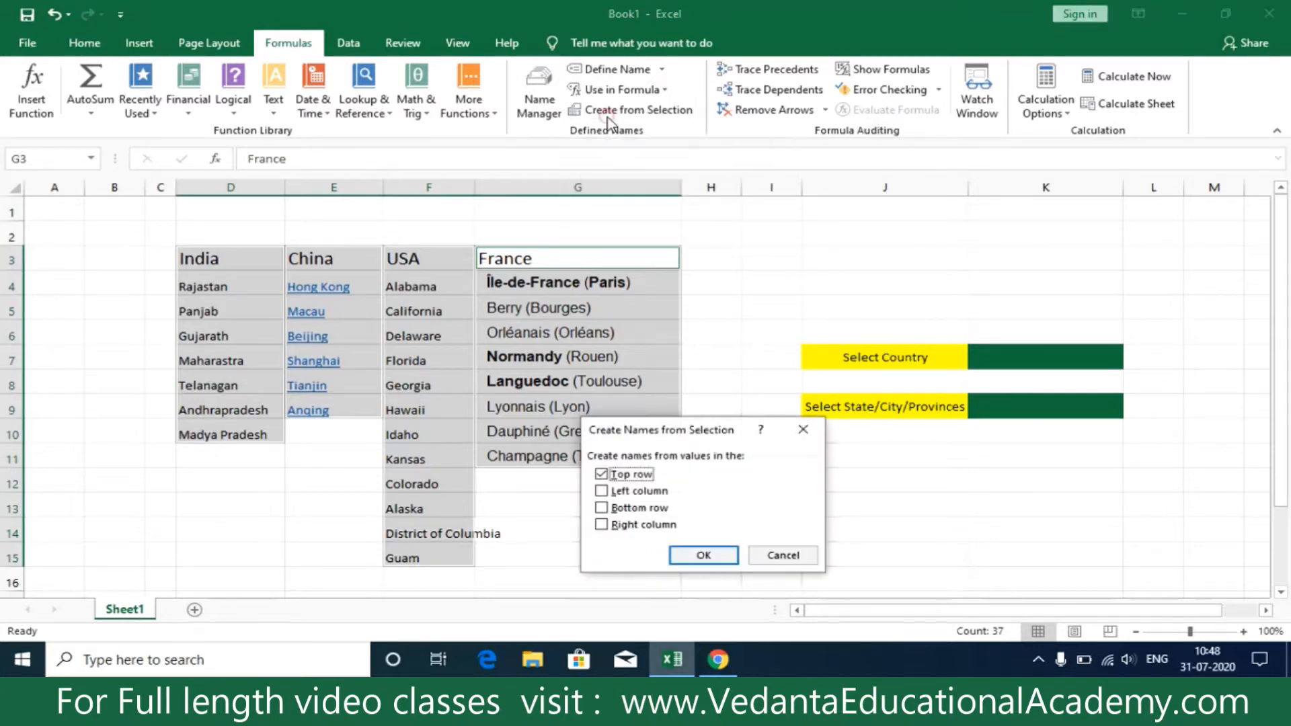
drag(703, 426, 720, 329)
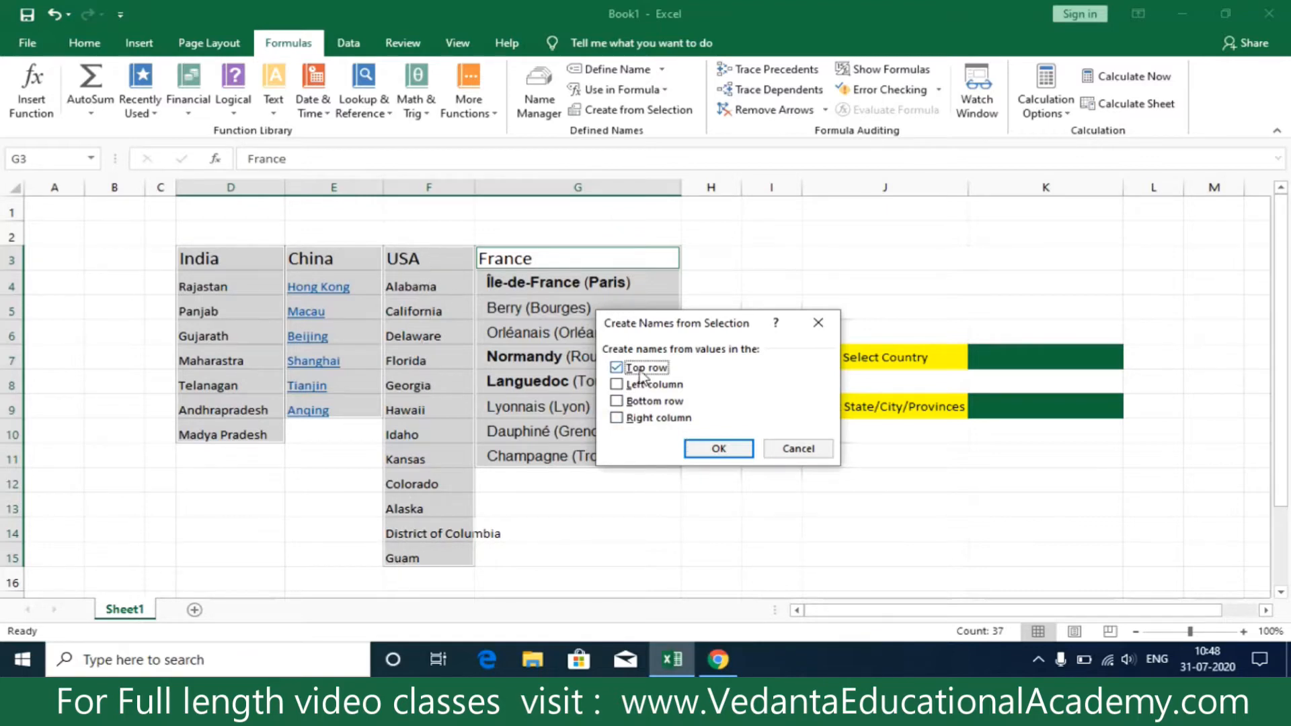
click(719, 447)
Step: Check the range name of the USA state list in F4:F15
click(621, 503)
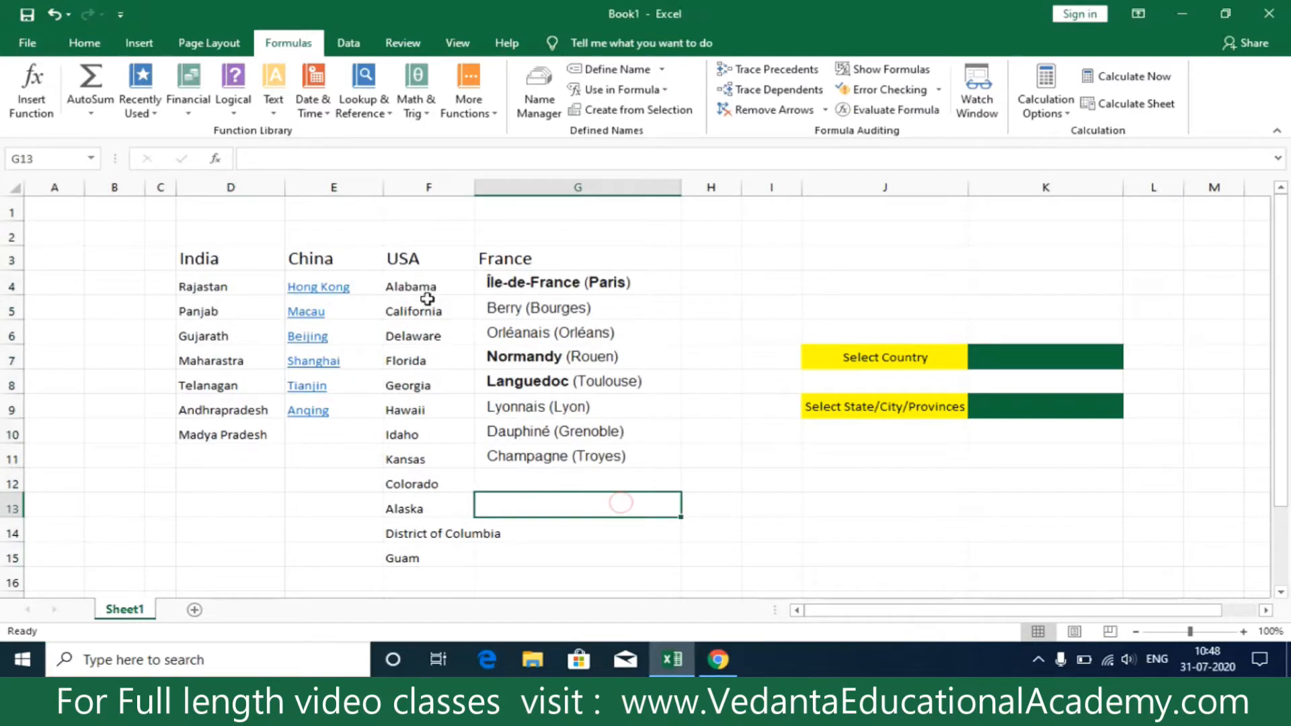
drag(423, 287, 402, 557)
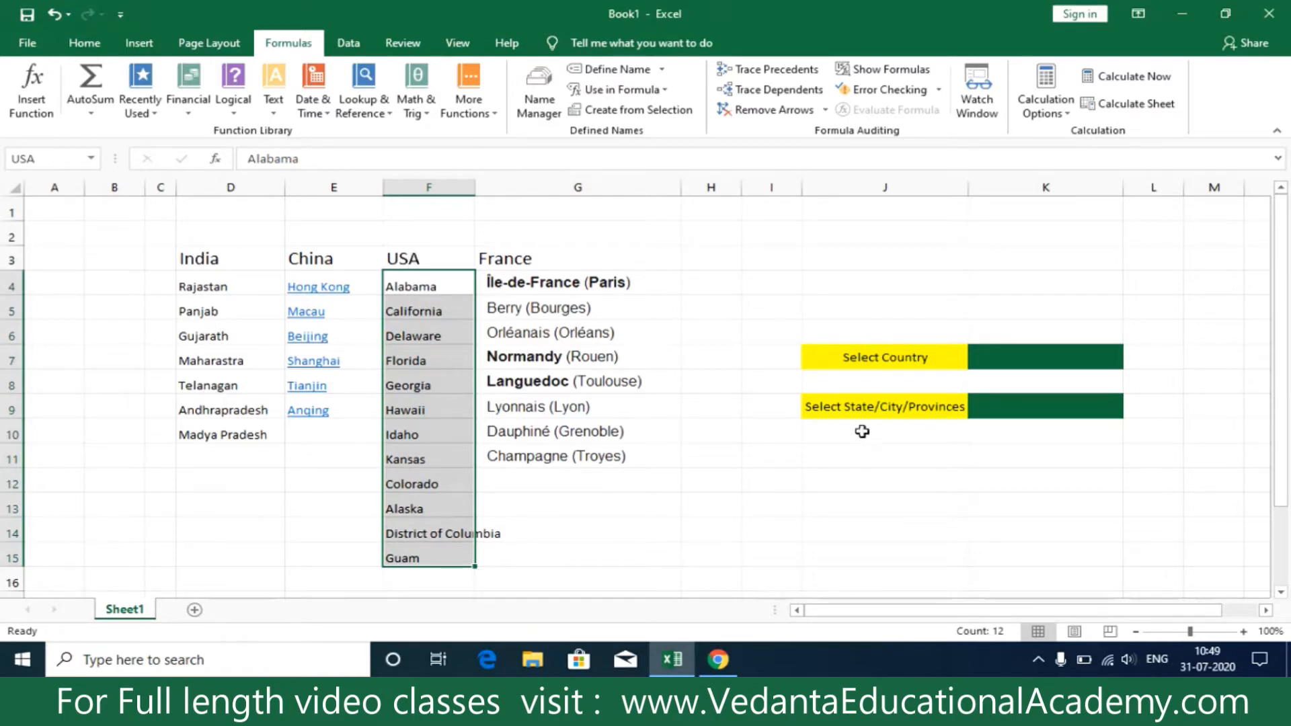
click(917, 498)
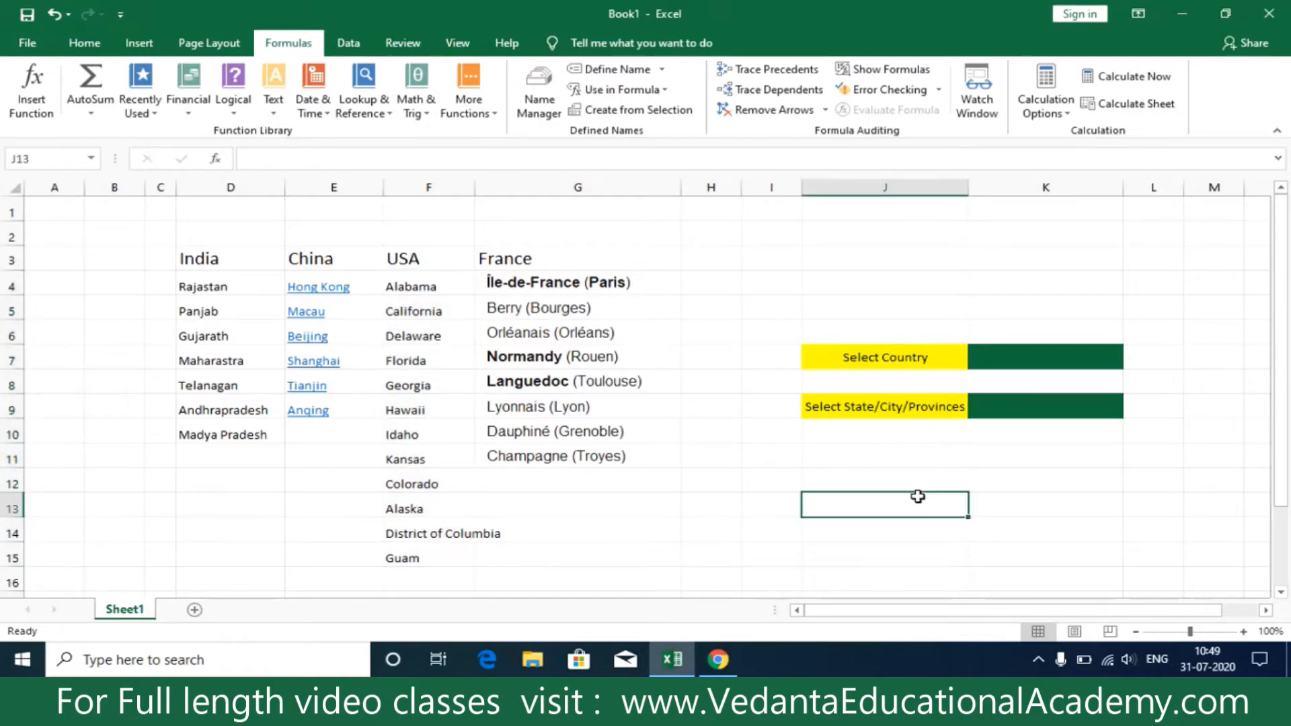
click(992, 360)
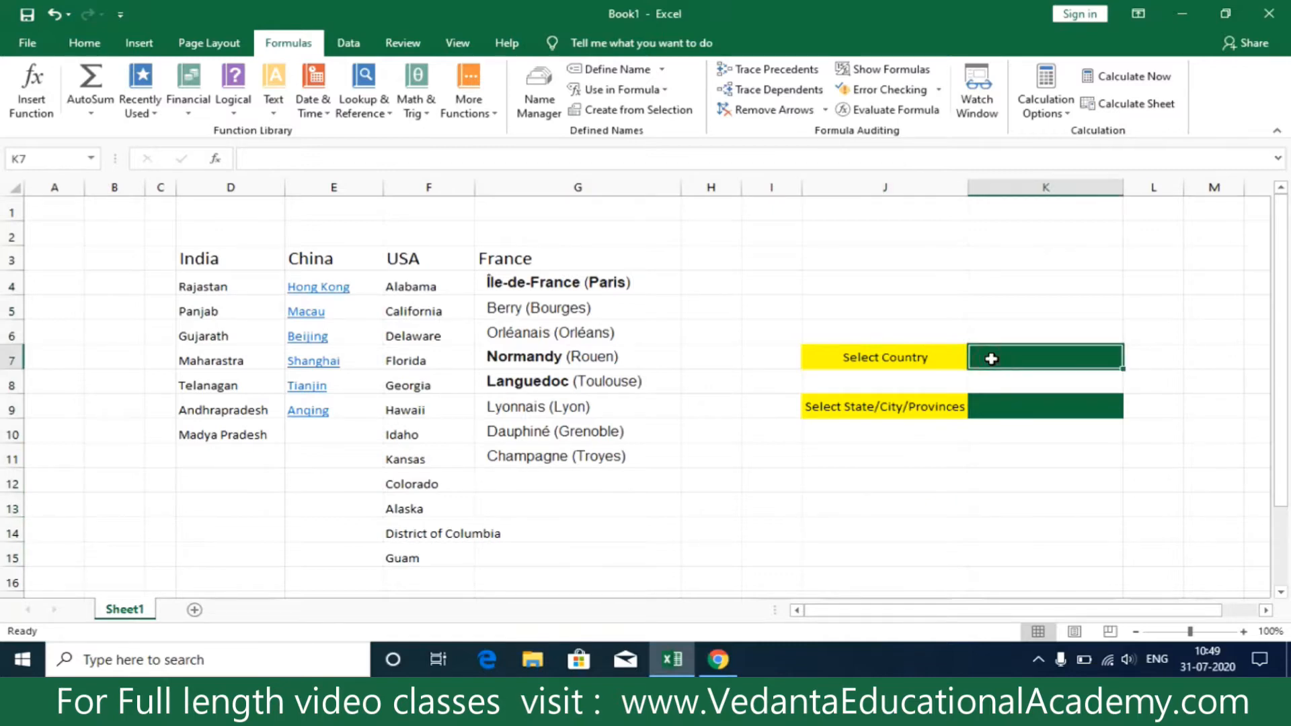
text(=)
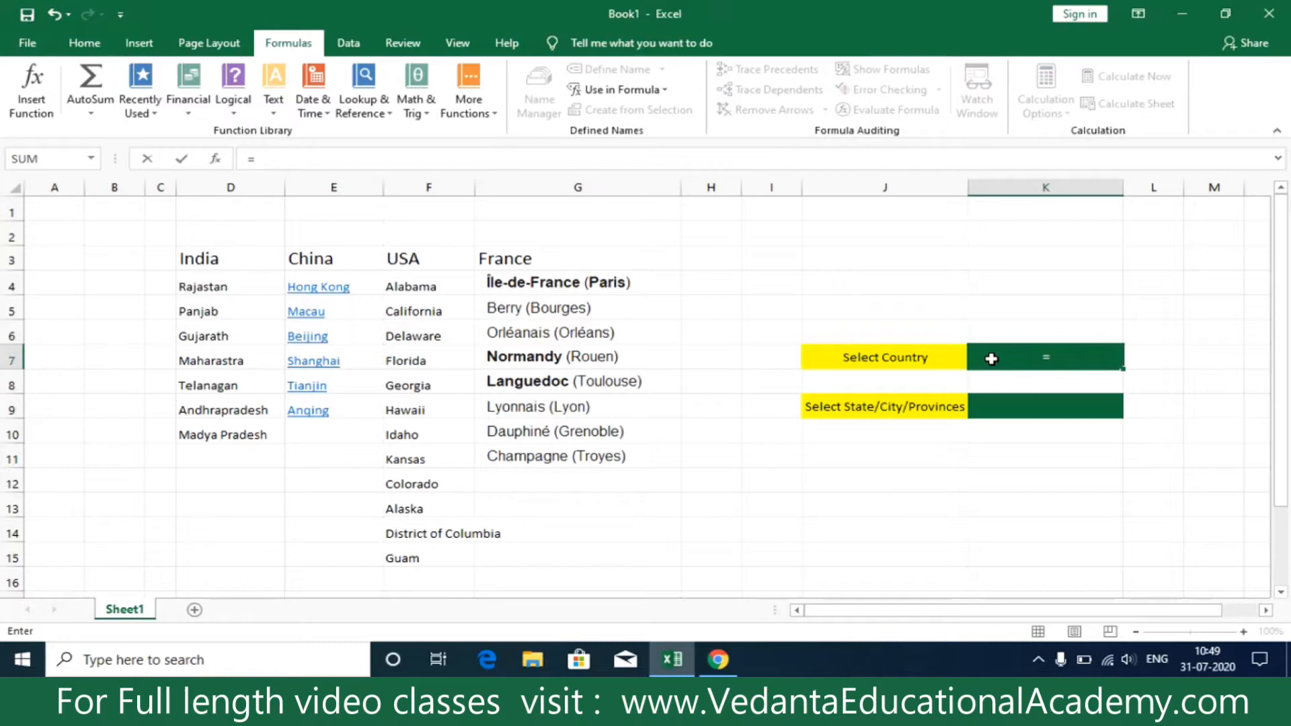
key(Escape)
click(1020, 464)
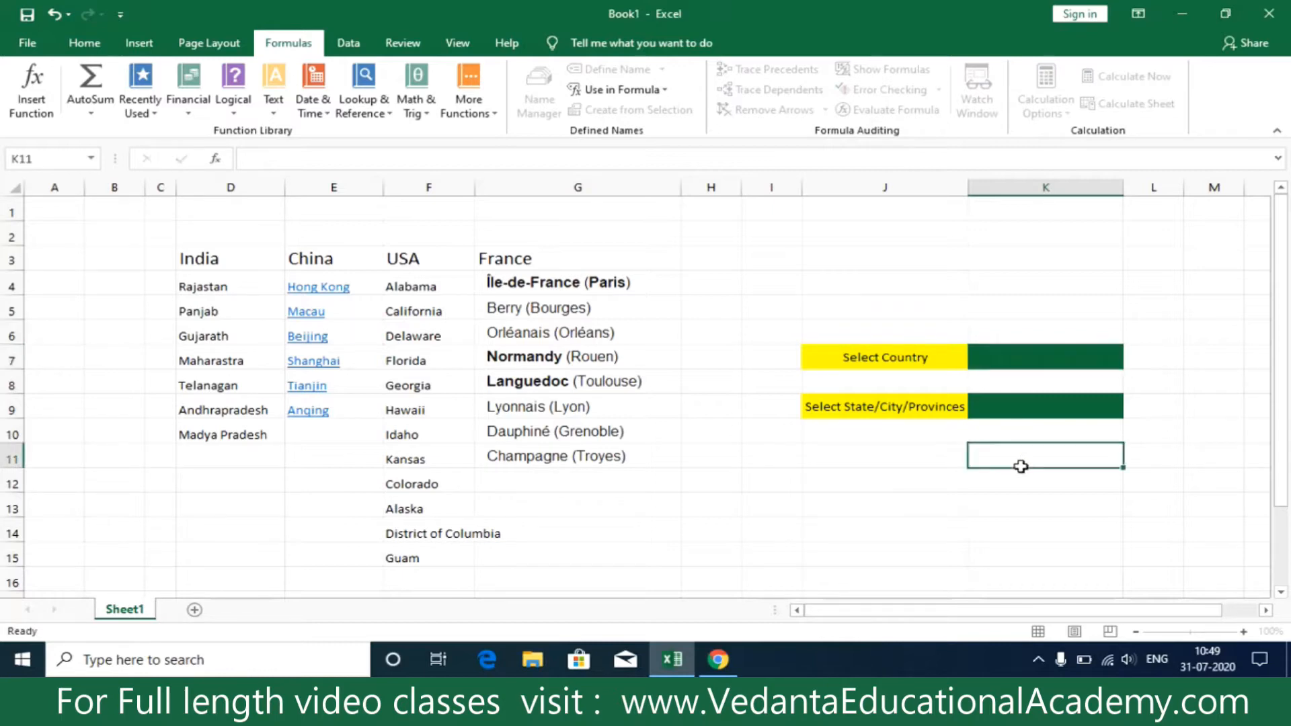
Step: Add a List data validation to the Select Country cell K7, using the country headers D3:G3 as its source
click(1040, 358)
click(348, 43)
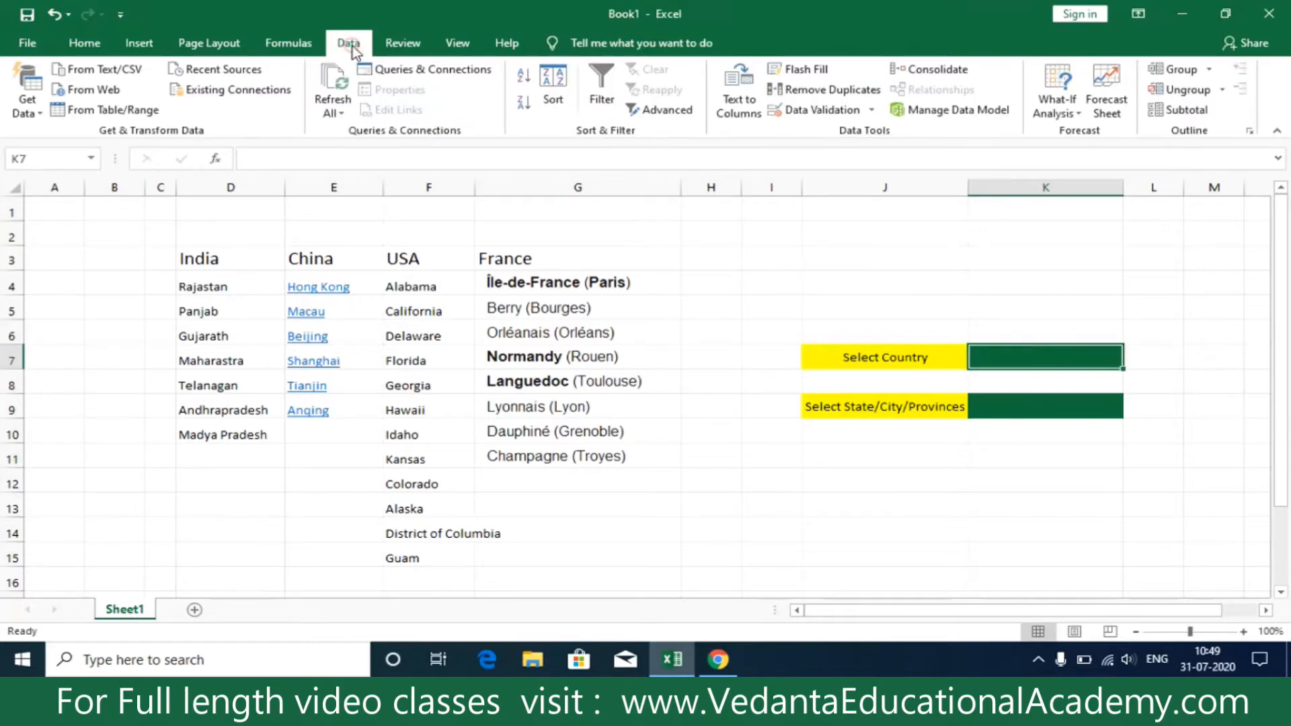
click(815, 111)
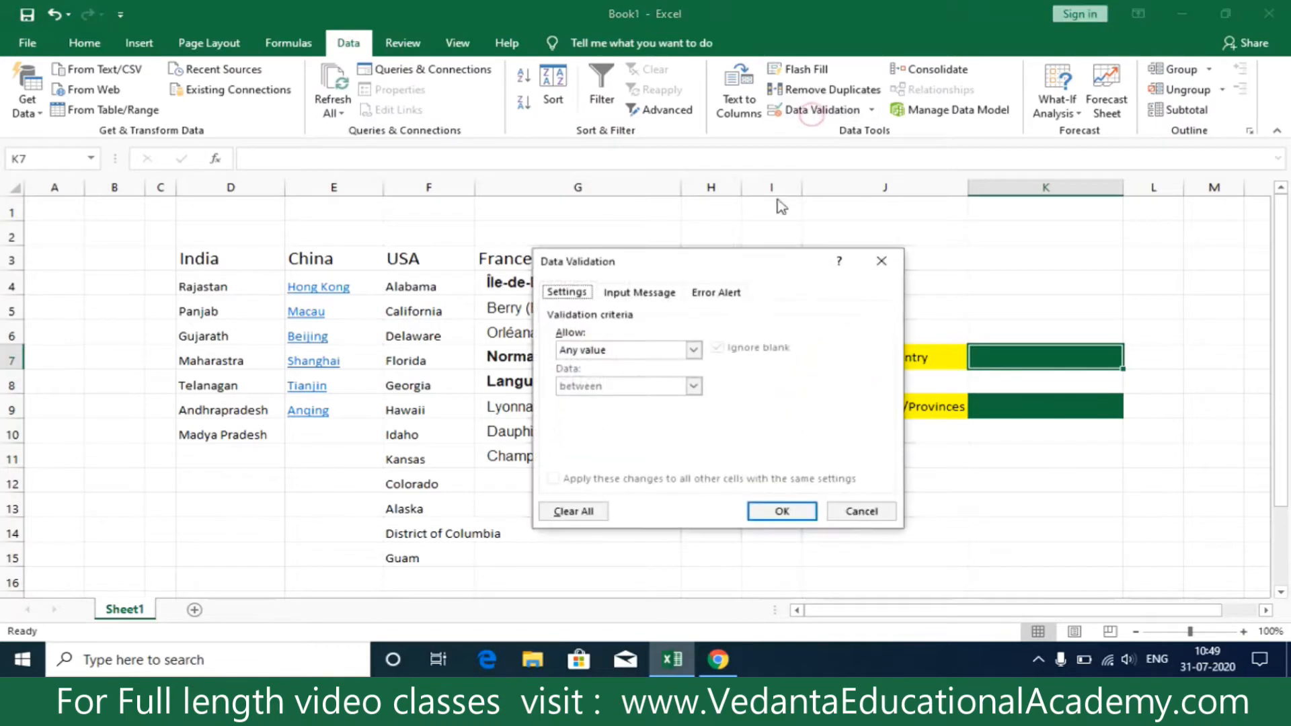
click(642, 349)
click(608, 397)
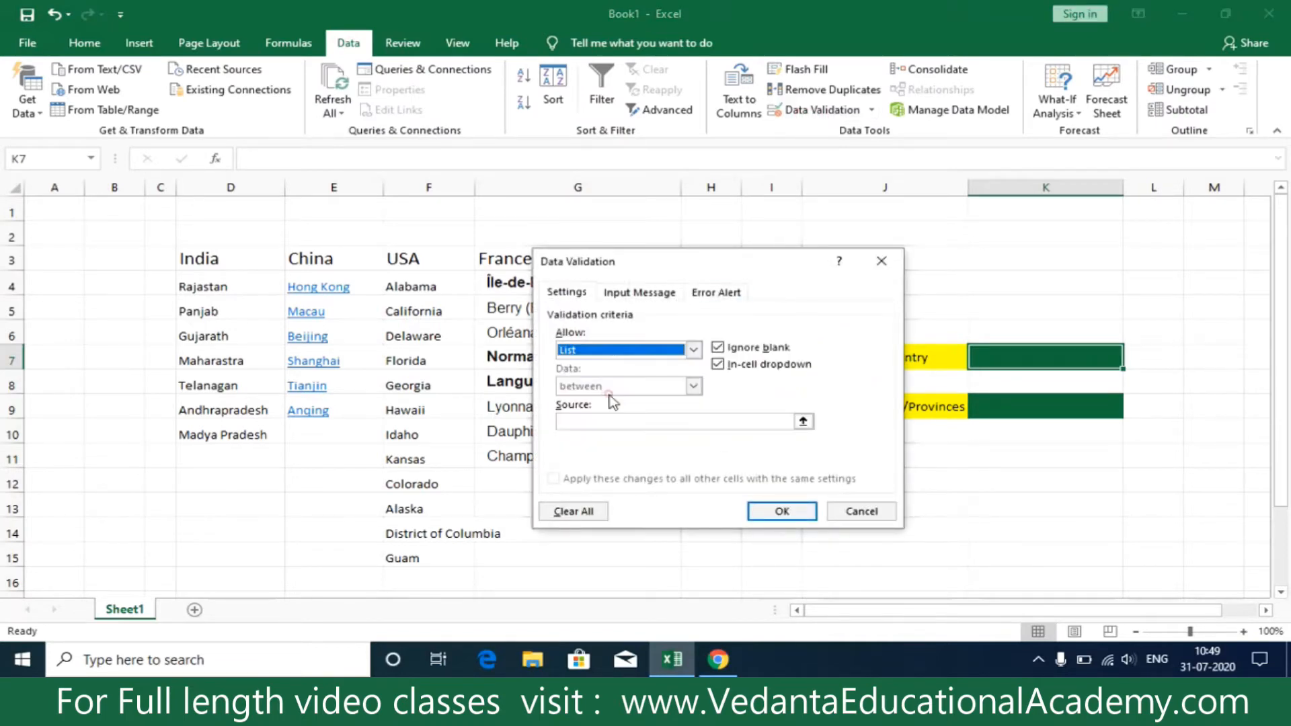
drag(663, 260, 559, 391)
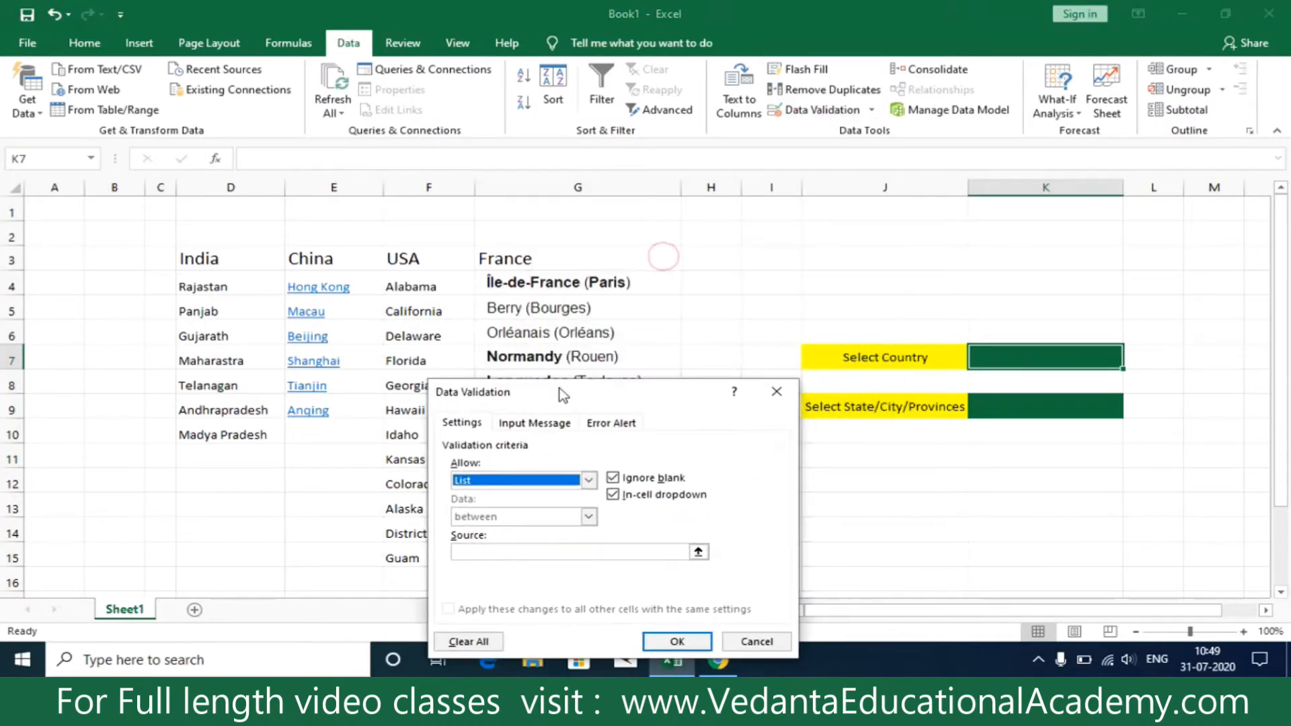
click(698, 552)
drag(202, 260, 478, 259)
click(787, 414)
click(678, 642)
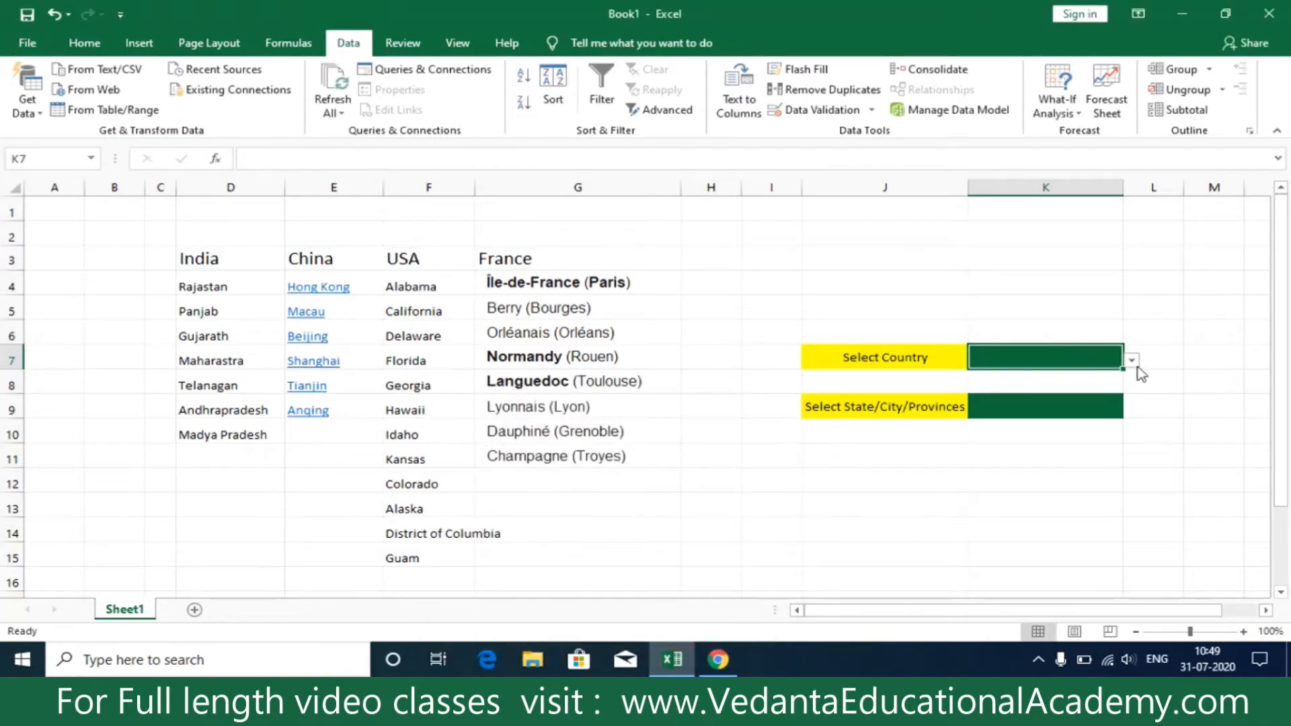
Step: Test the country dropdown in K7 with India and China, and set it to USA
click(1131, 361)
click(1099, 377)
click(1131, 361)
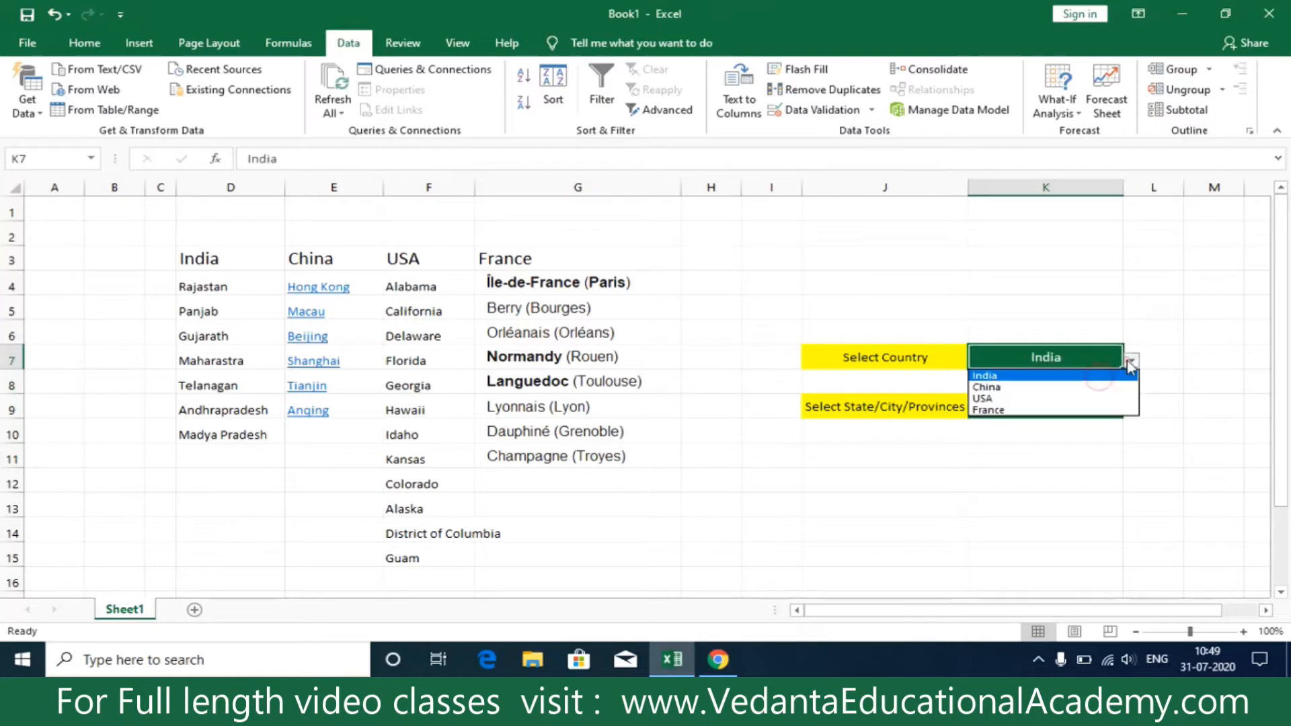
click(1089, 387)
click(1131, 360)
click(1089, 398)
Step: Start a data validation for the Select State/City/Provinces cell K9 that allows a List
click(1062, 404)
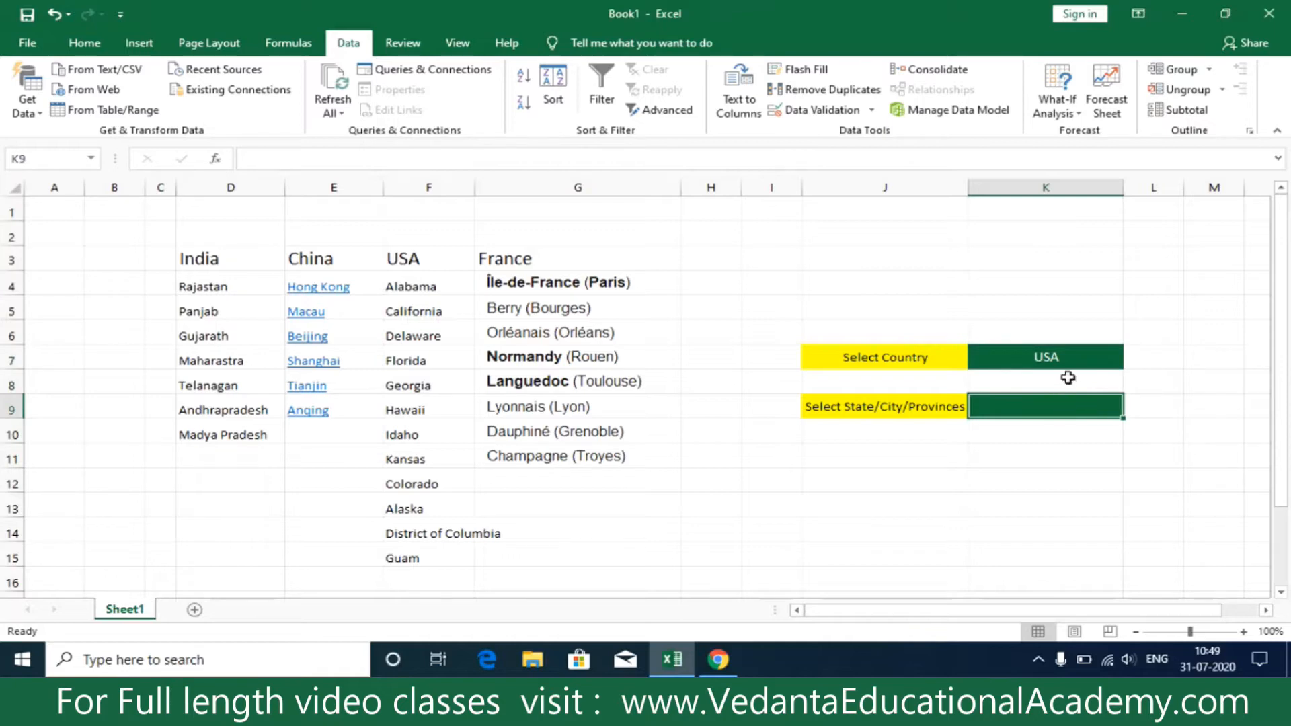
click(1072, 358)
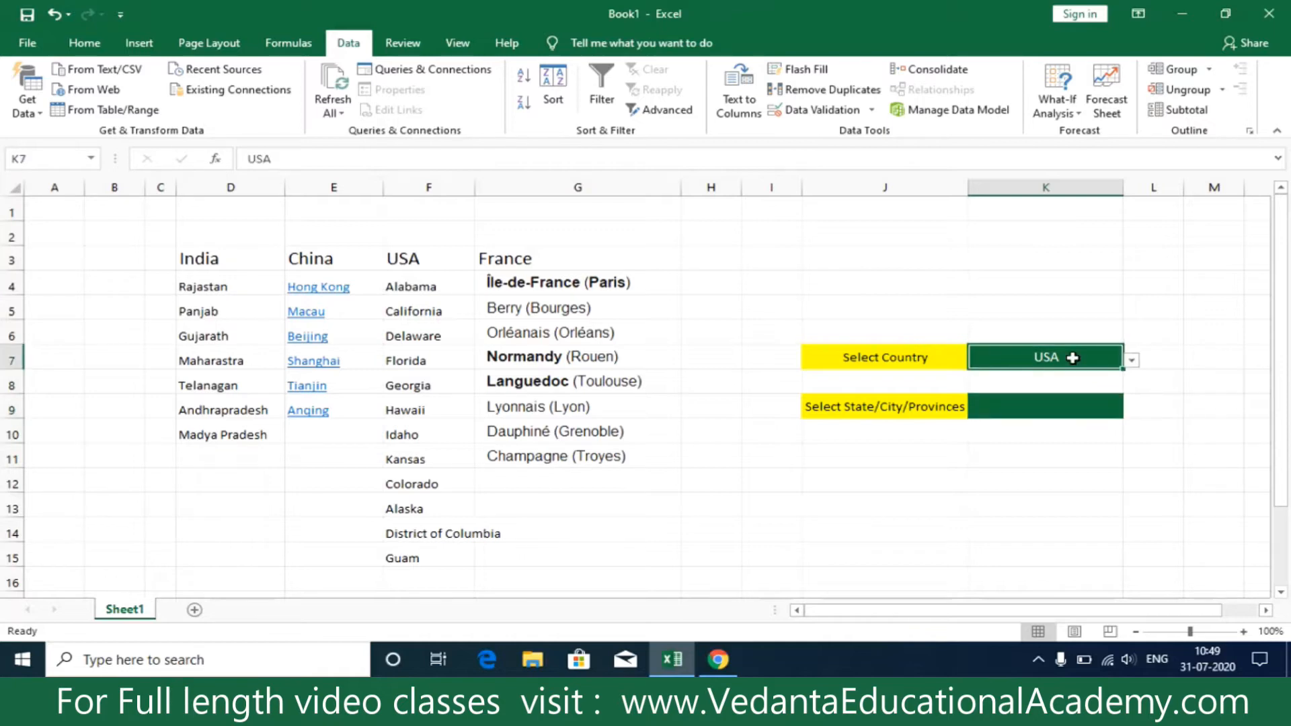
click(1032, 408)
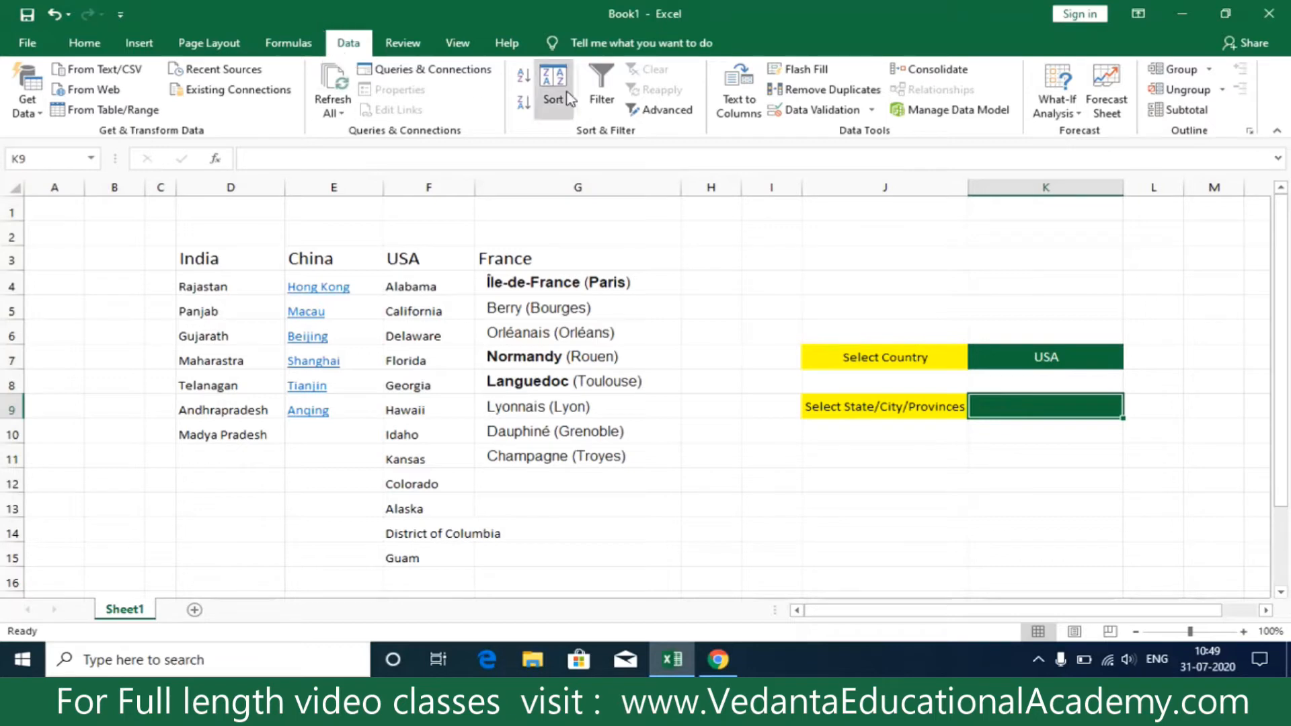
click(822, 110)
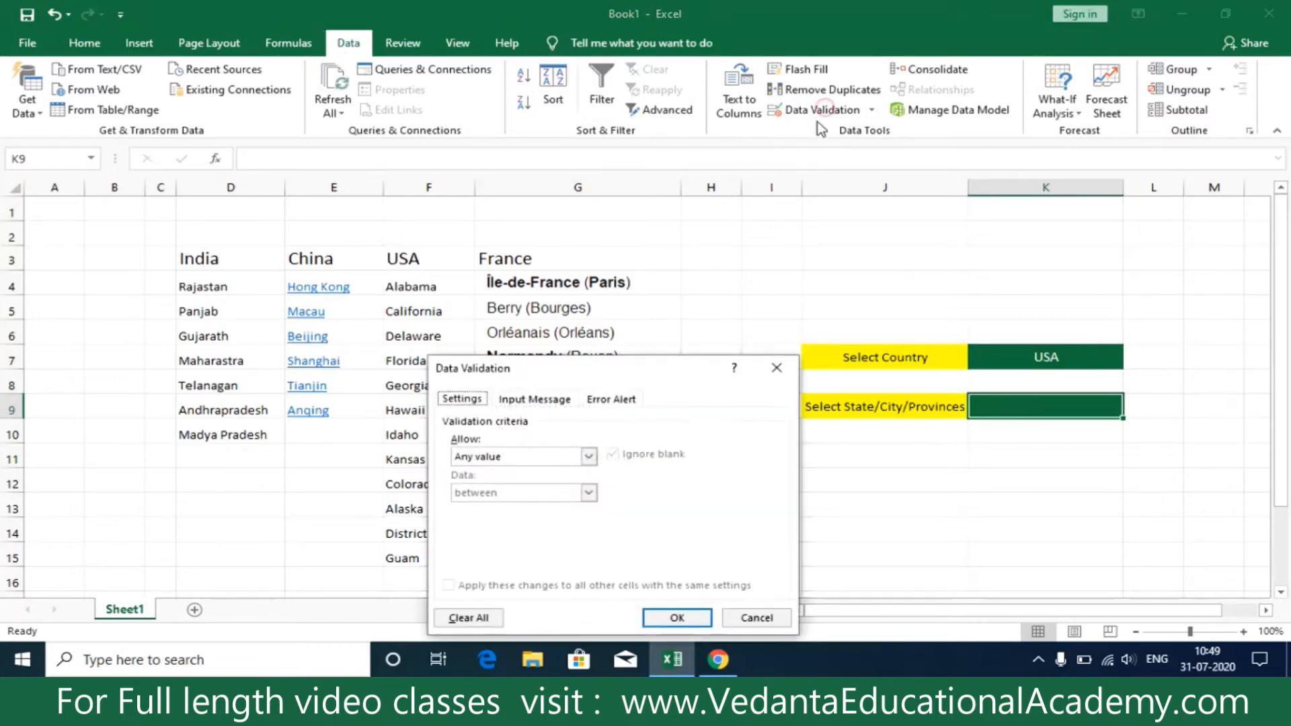
click(514, 457)
click(507, 508)
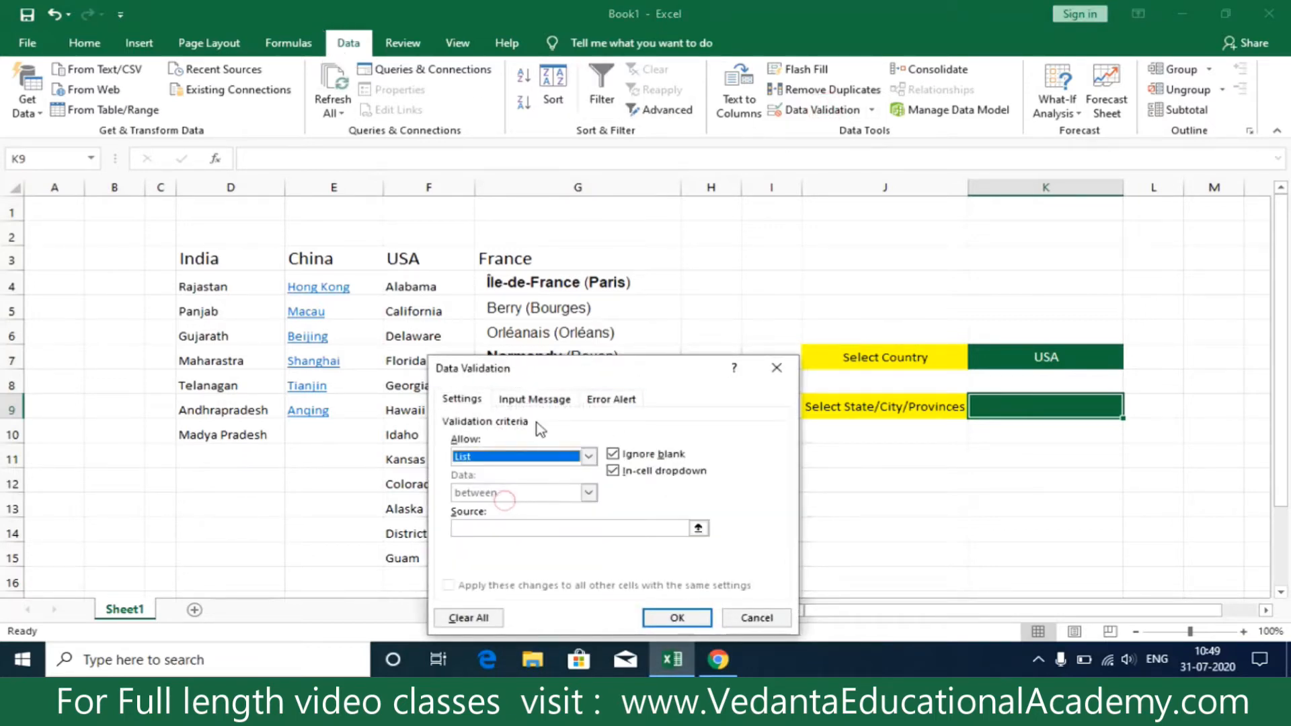
drag(567, 374, 917, 469)
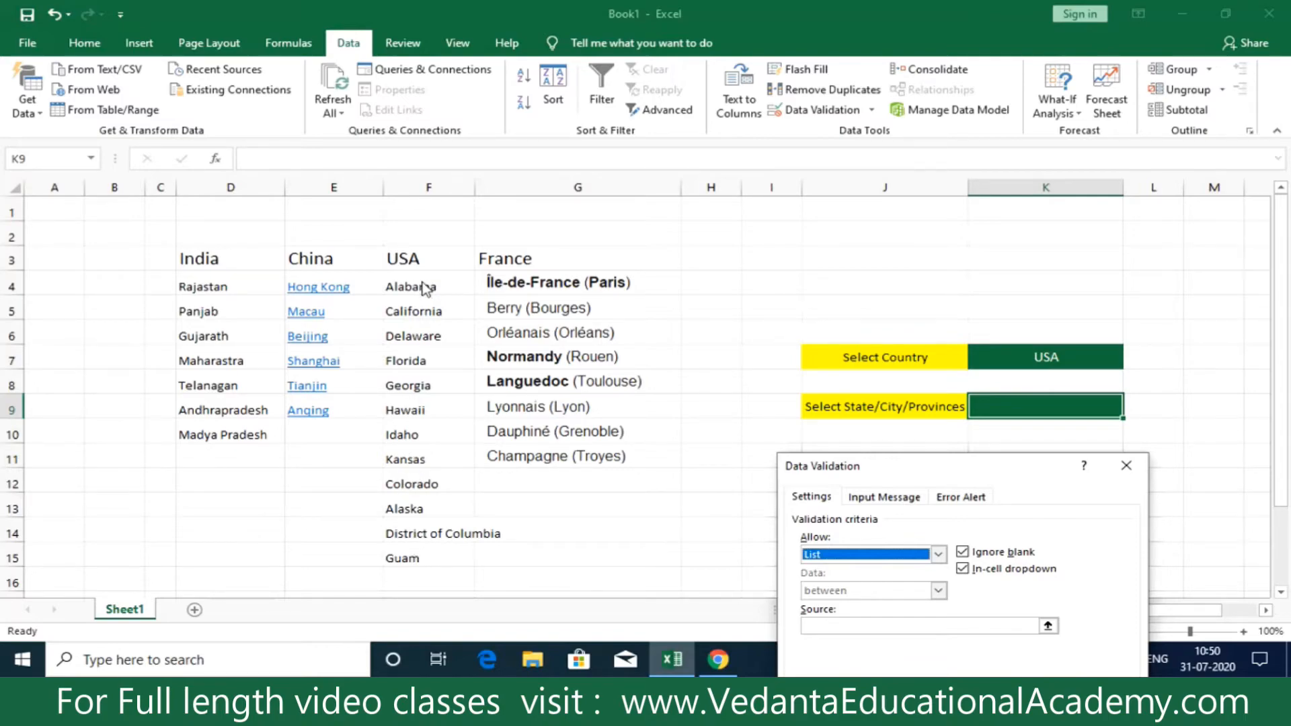
drag(993, 465, 988, 445)
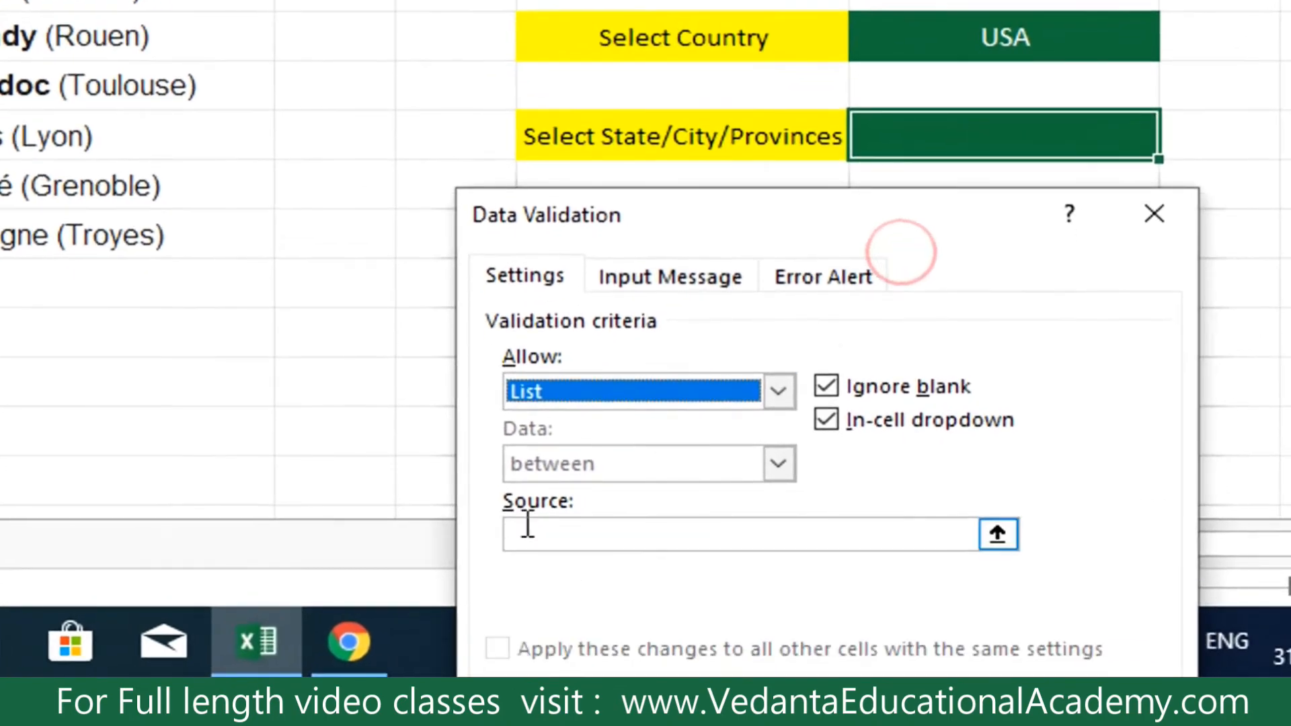
Step: Set the validation source of K9 to =INDIRECT($K$7) and apply it
click(529, 531)
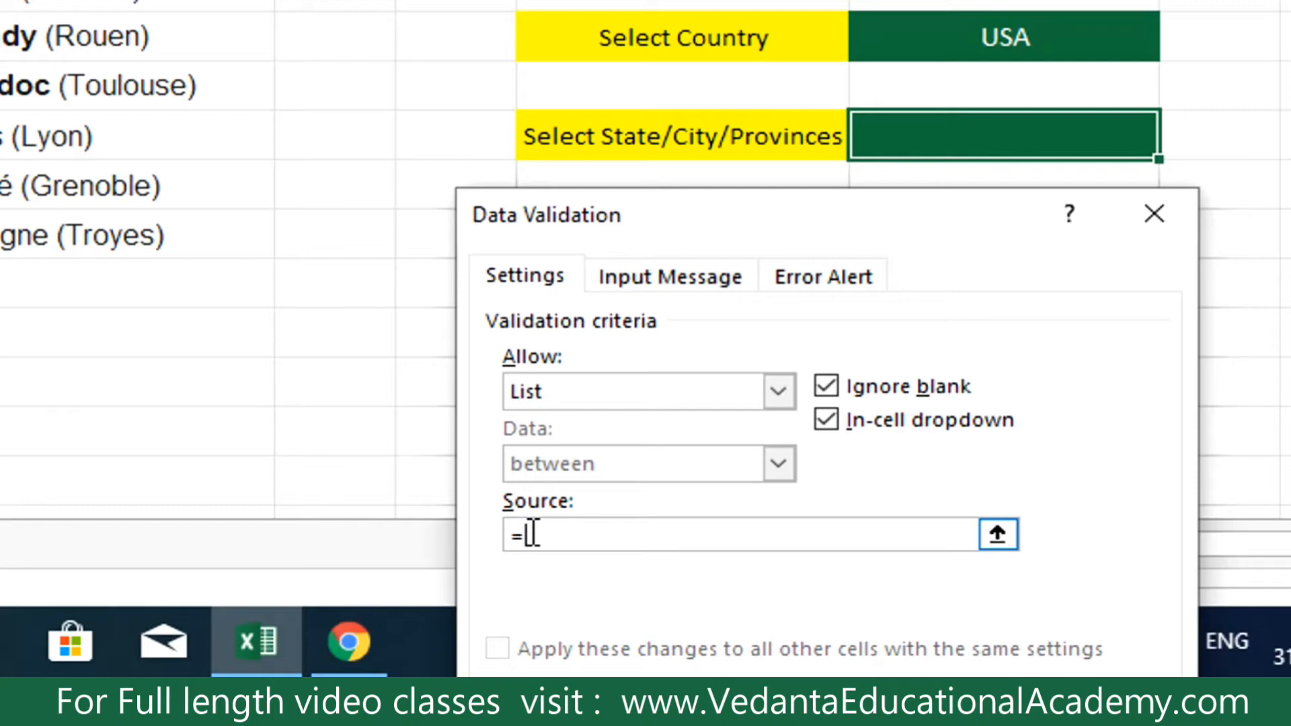
text(=INDIRECT)
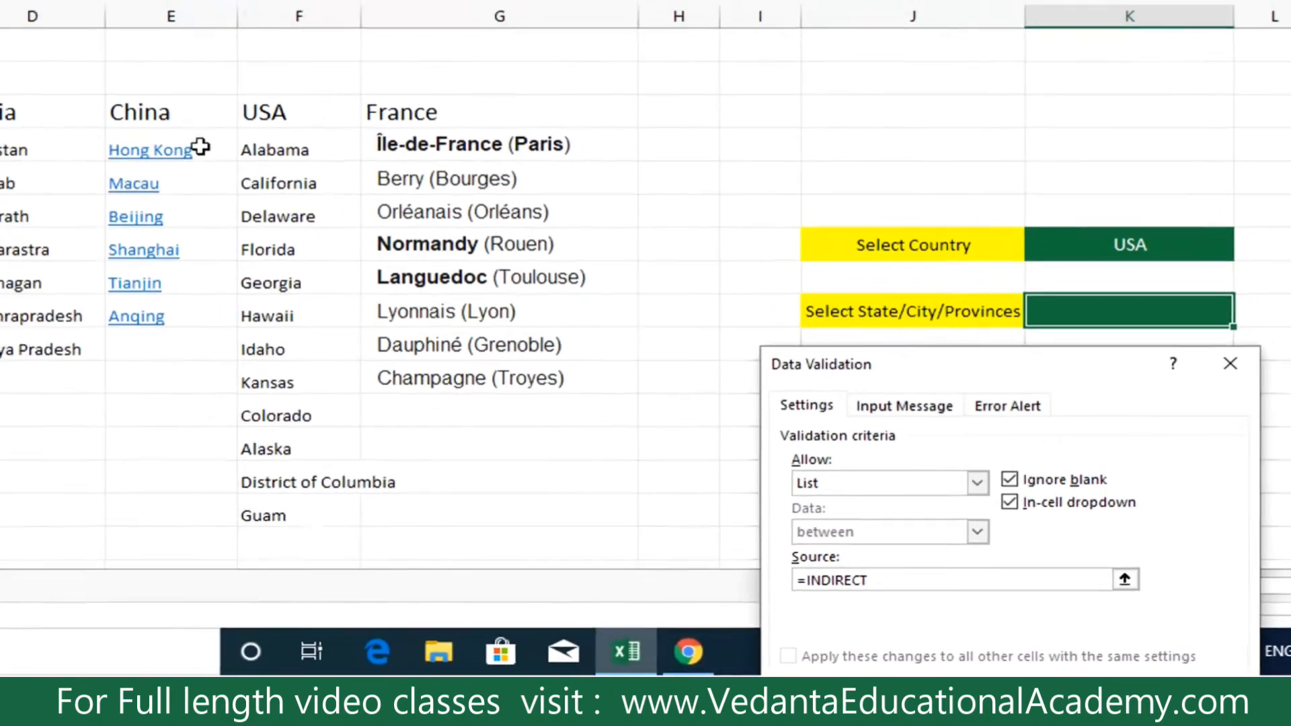
text(()
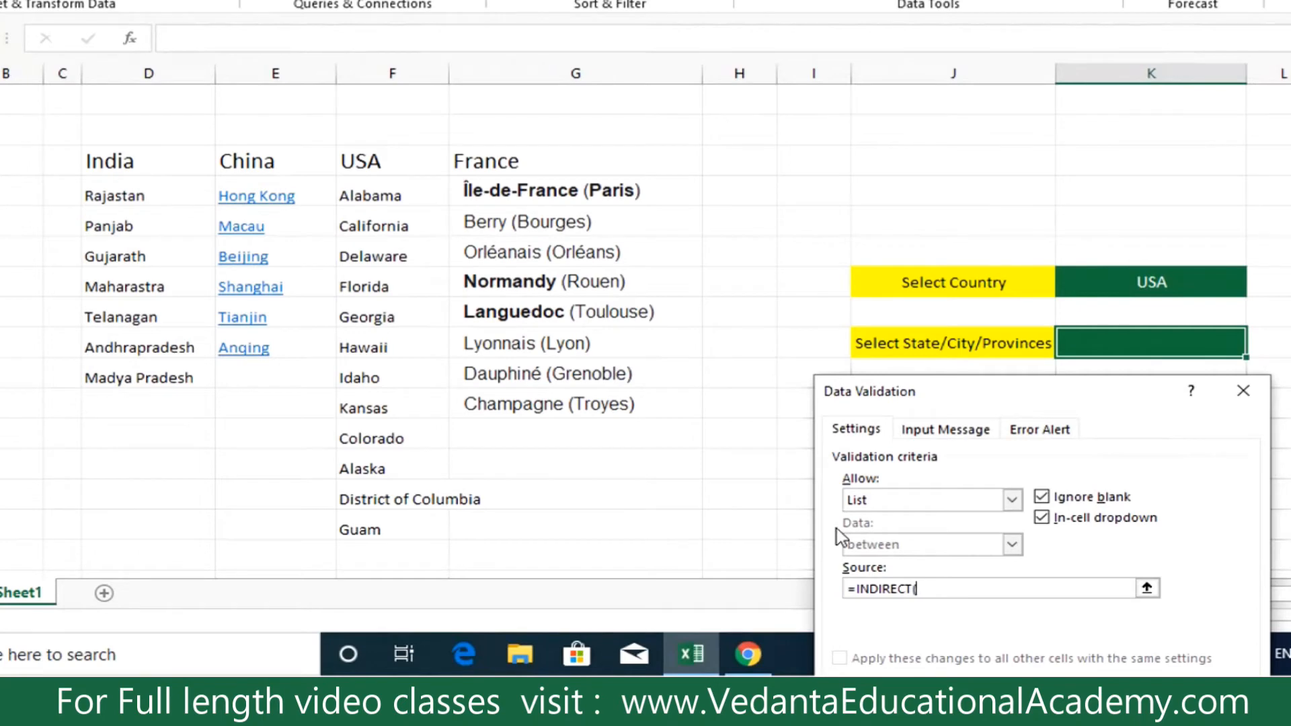
click(1141, 285)
text())
drag(970, 394, 772, 164)
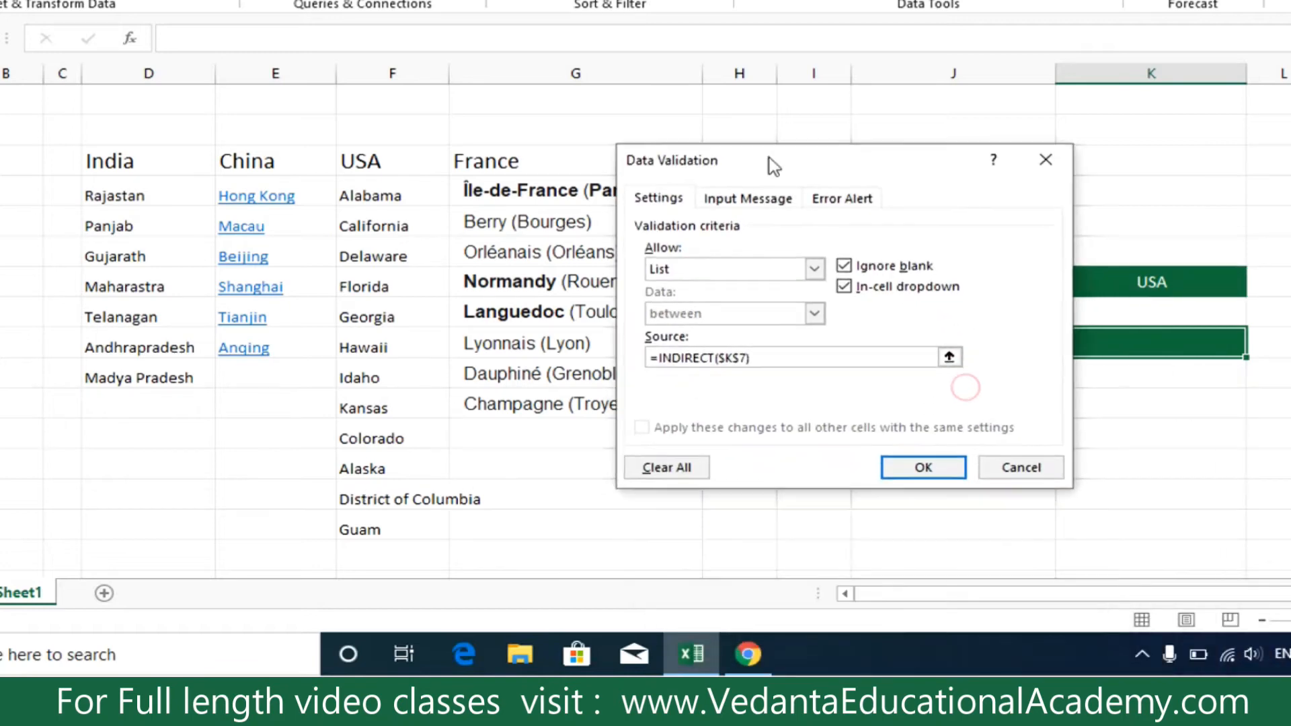
click(894, 467)
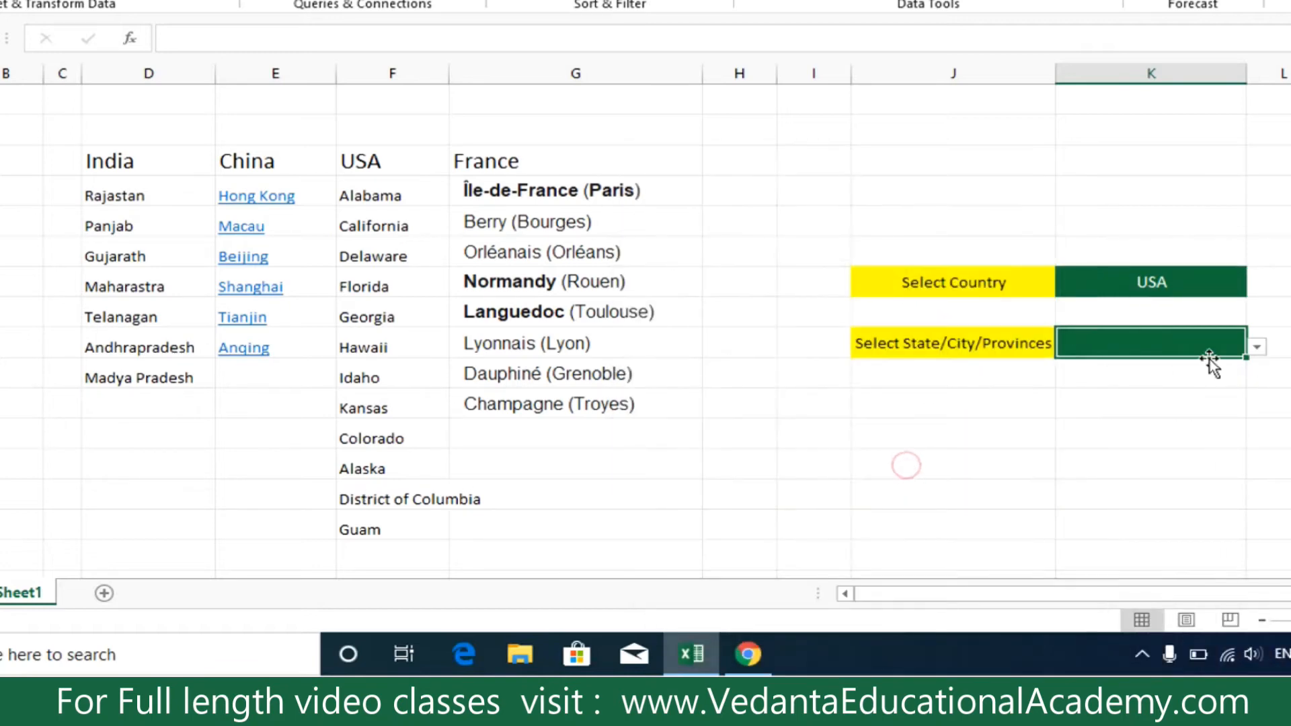
Step: Check the K9 dropdown for USA, then test it with India in K7 and Rajastan in K9
click(1261, 348)
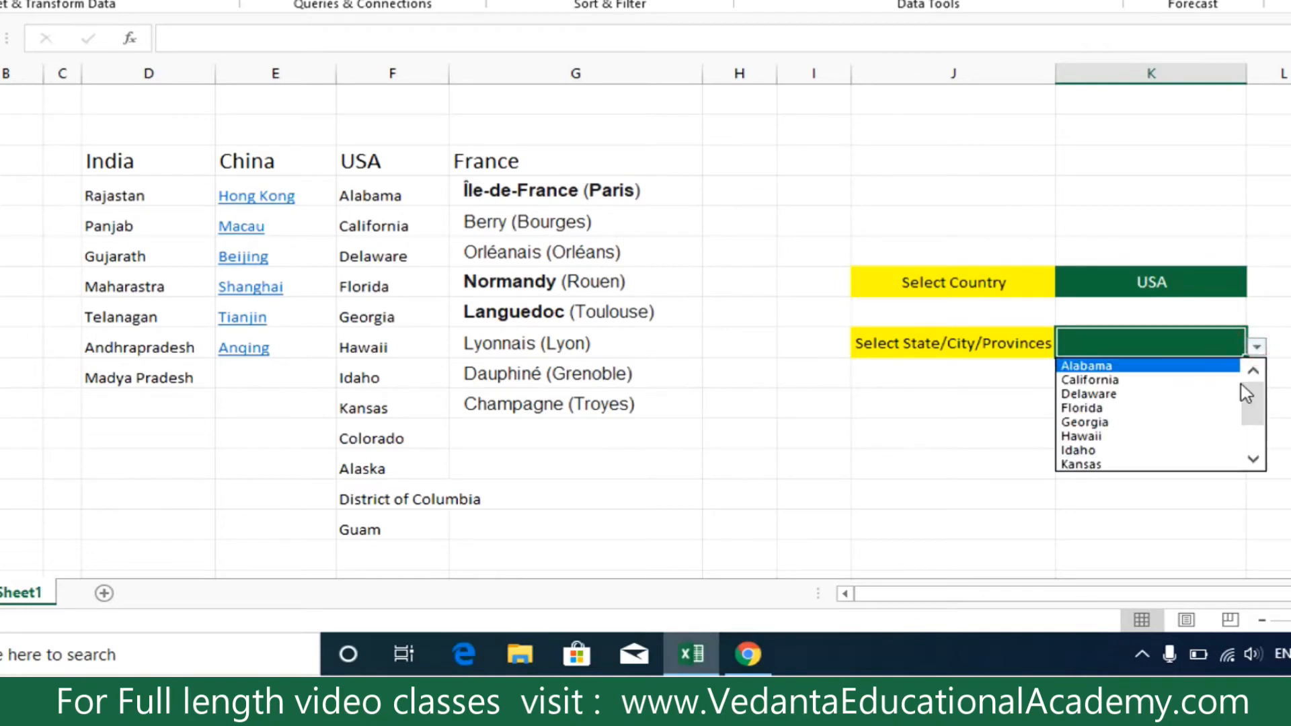
click(1216, 277)
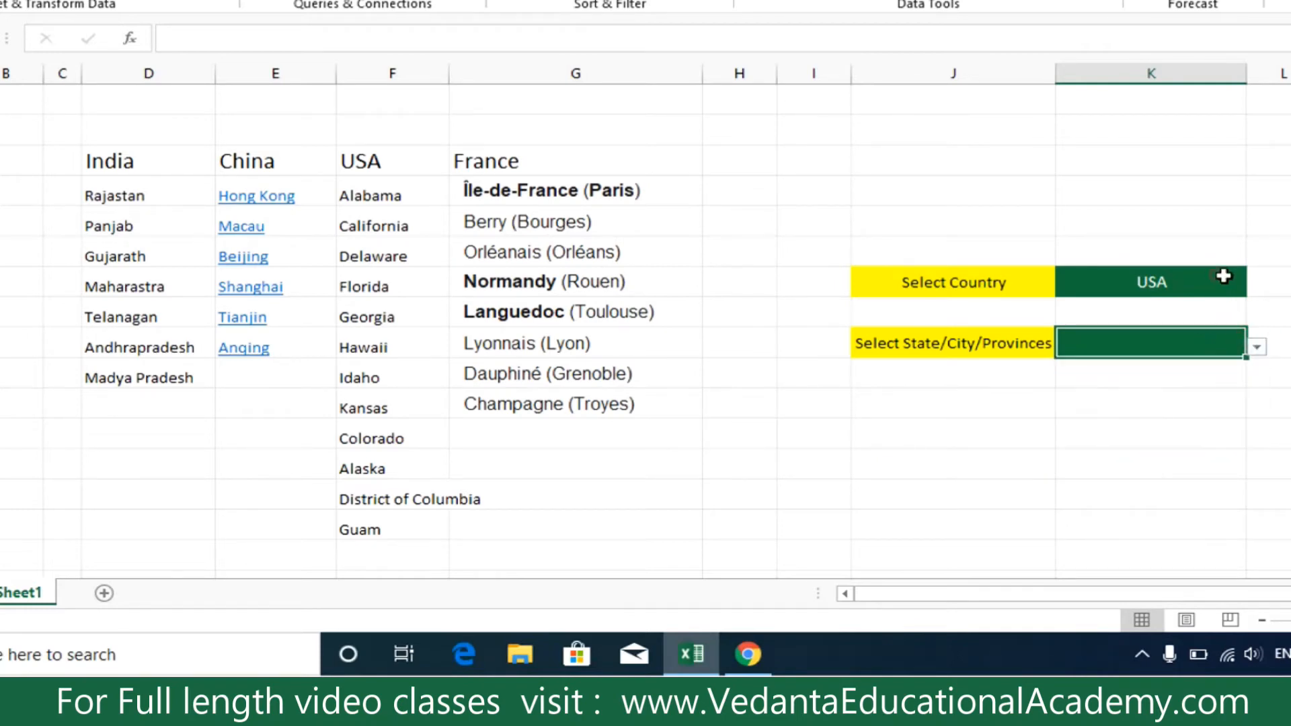
click(1223, 280)
click(1257, 286)
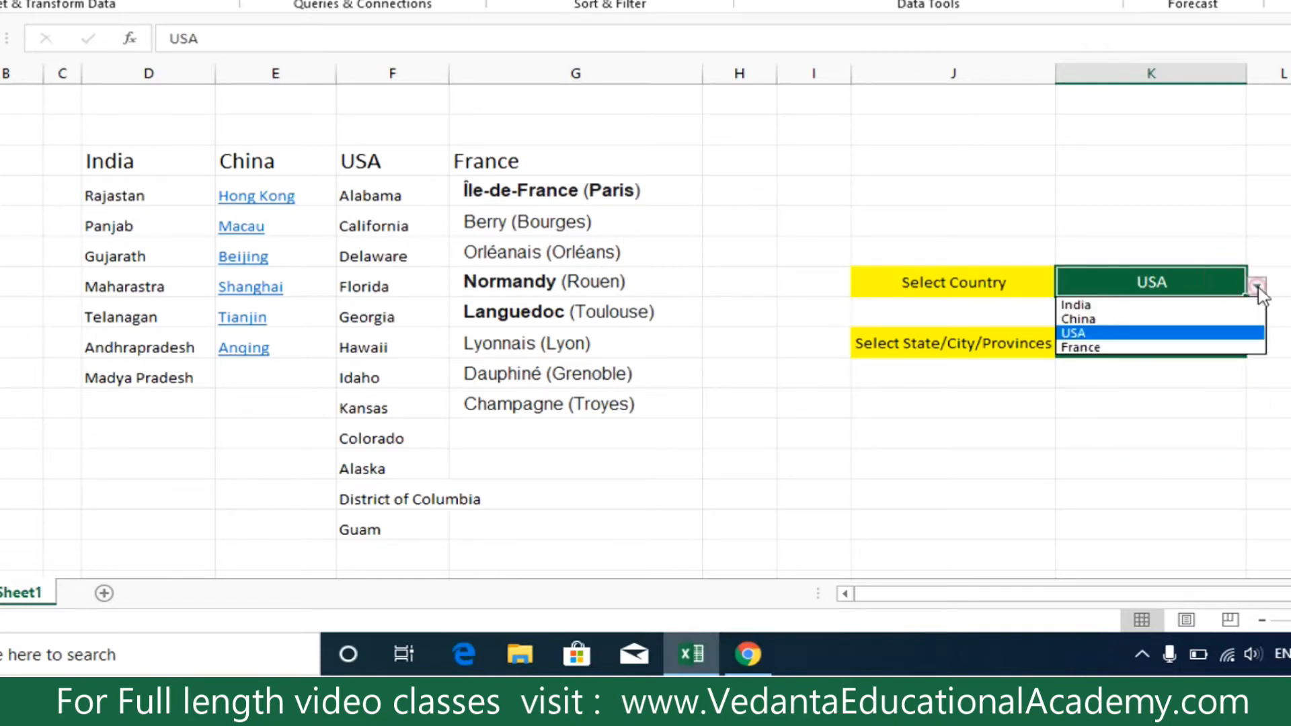
click(1208, 306)
click(1204, 346)
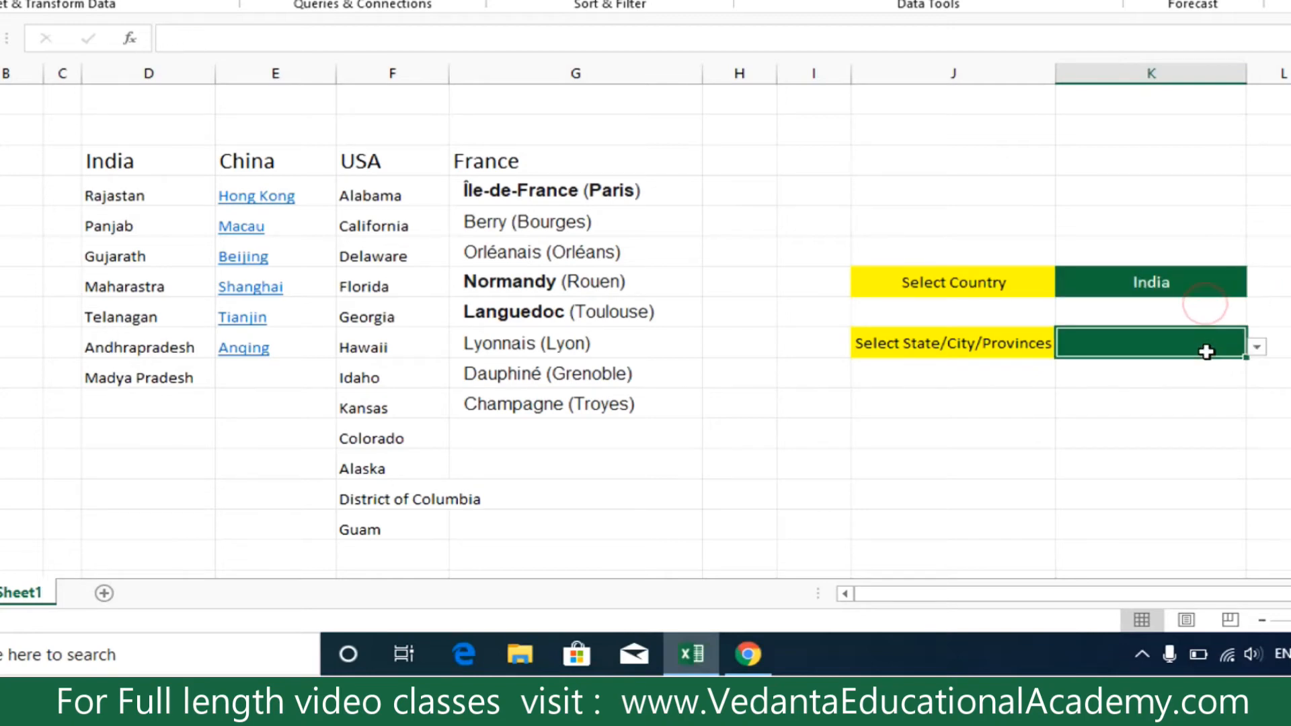
click(1255, 347)
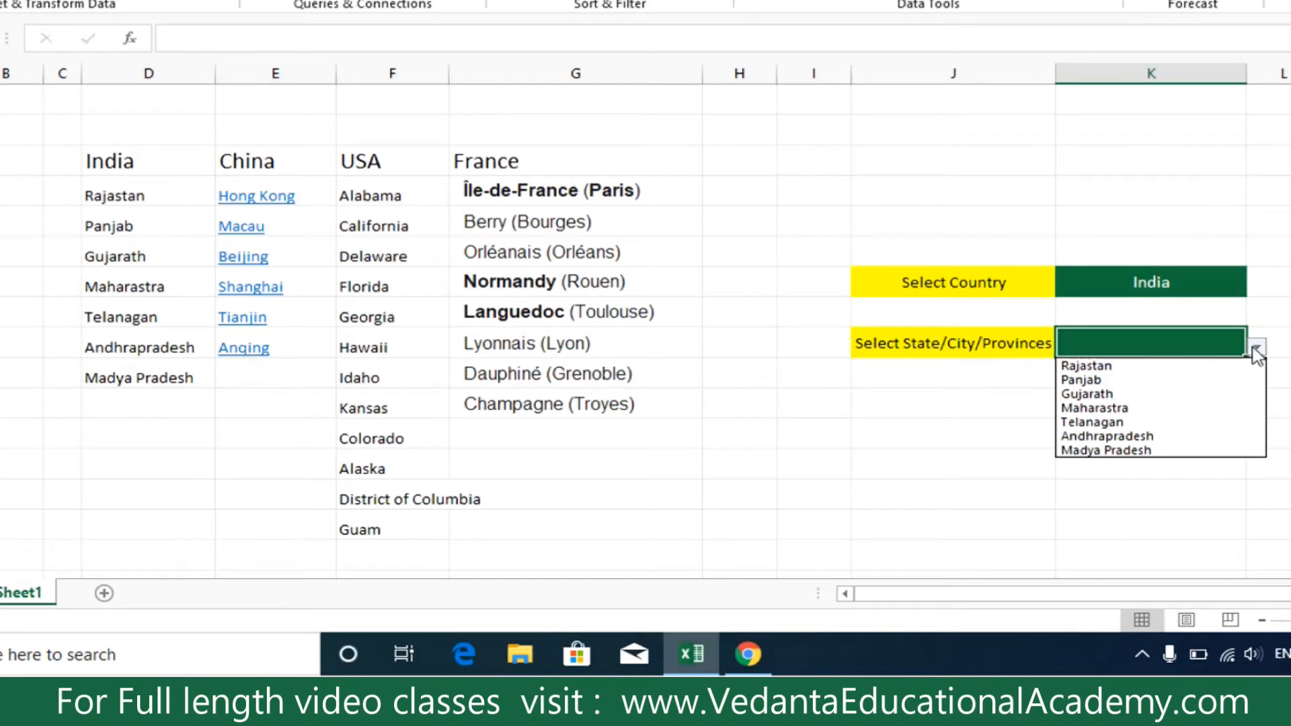
click(1199, 366)
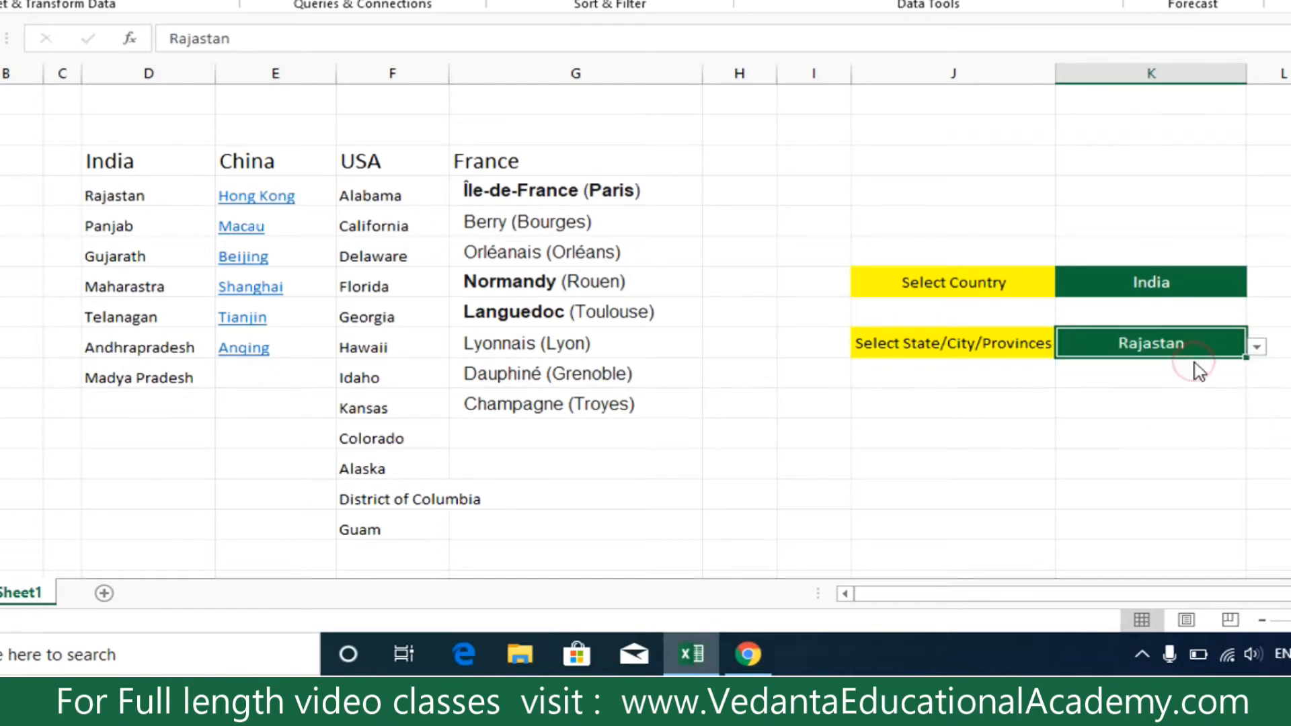
Step: Set the country in K7 to France and choose Orléanais (Orléans) in K9
click(1228, 285)
click(1255, 286)
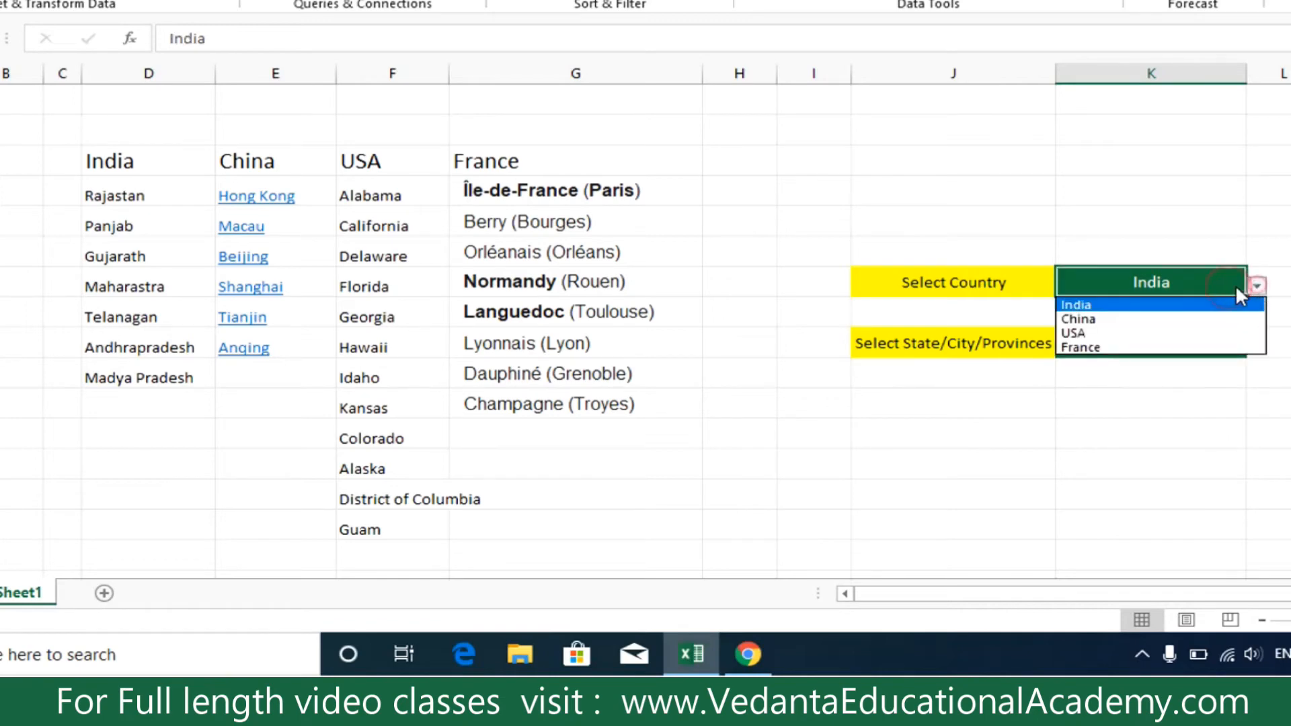
click(1199, 347)
click(1188, 343)
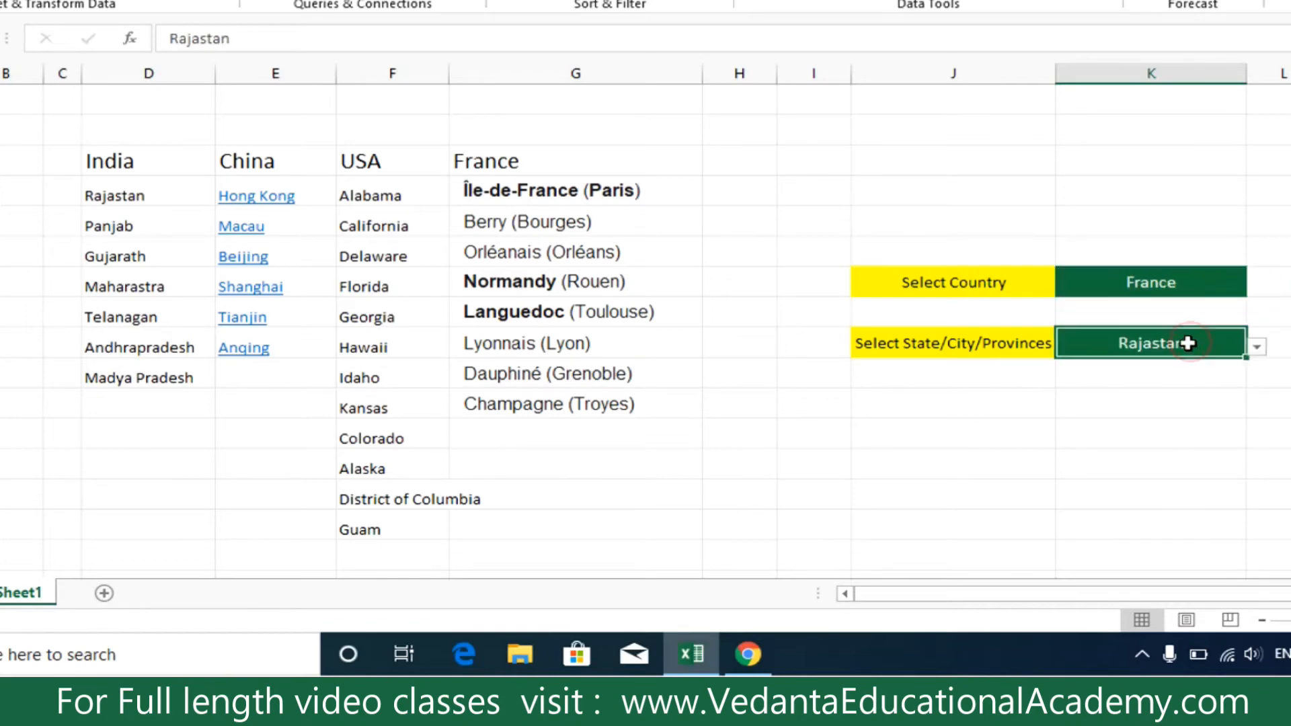
click(1257, 347)
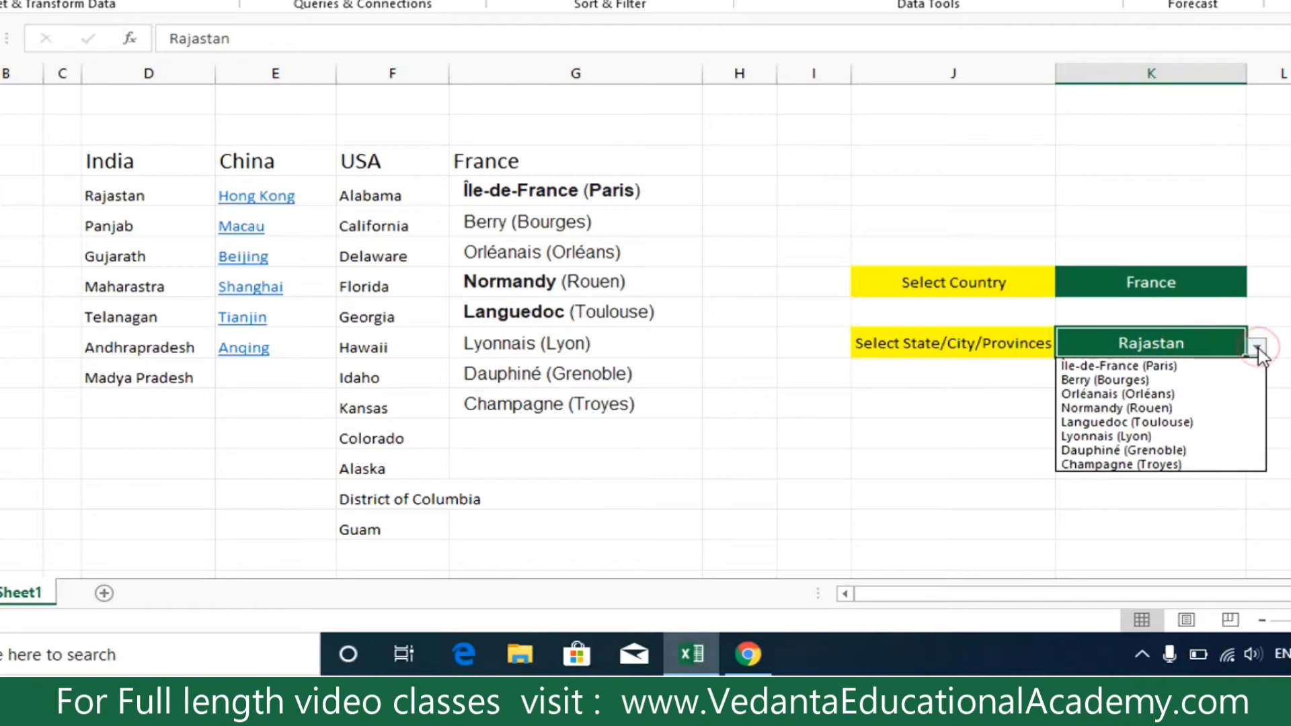
click(1167, 396)
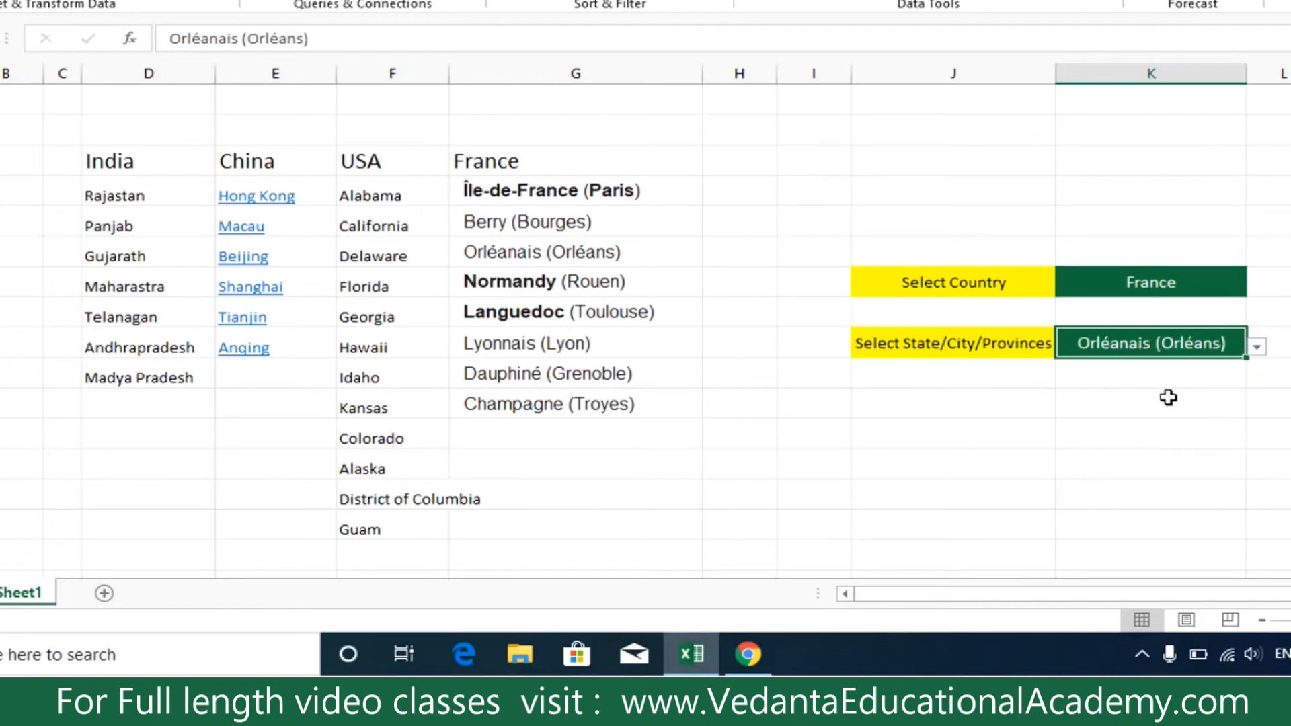
Step: Set the country in K7 to China and check the cities offered in the K9 dropdown
click(1230, 281)
click(1256, 286)
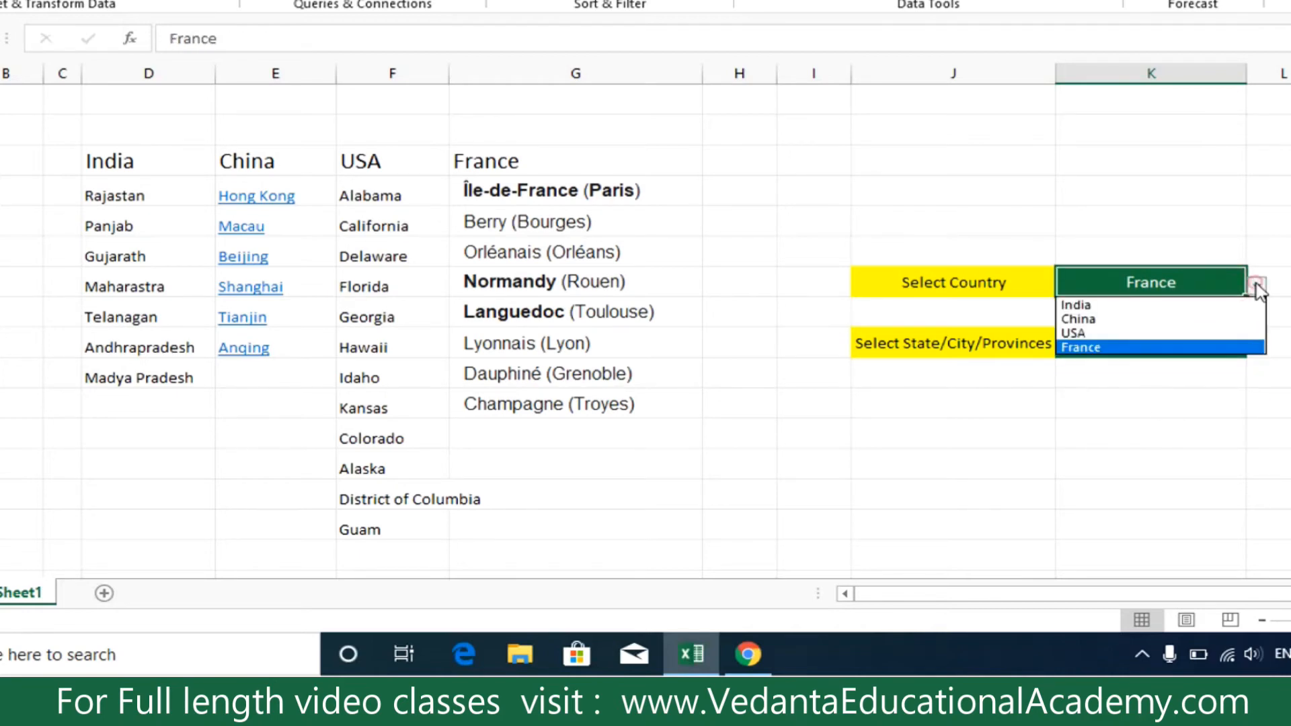
click(1198, 319)
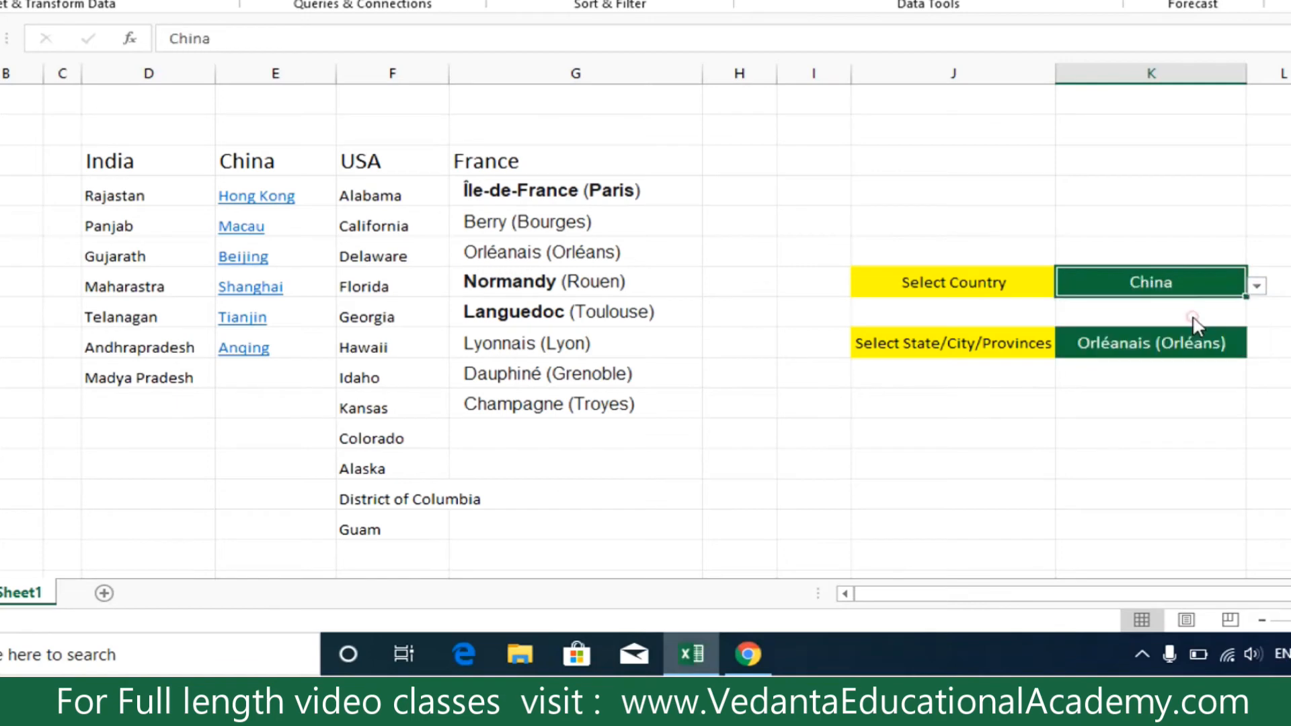
click(1200, 344)
click(1256, 347)
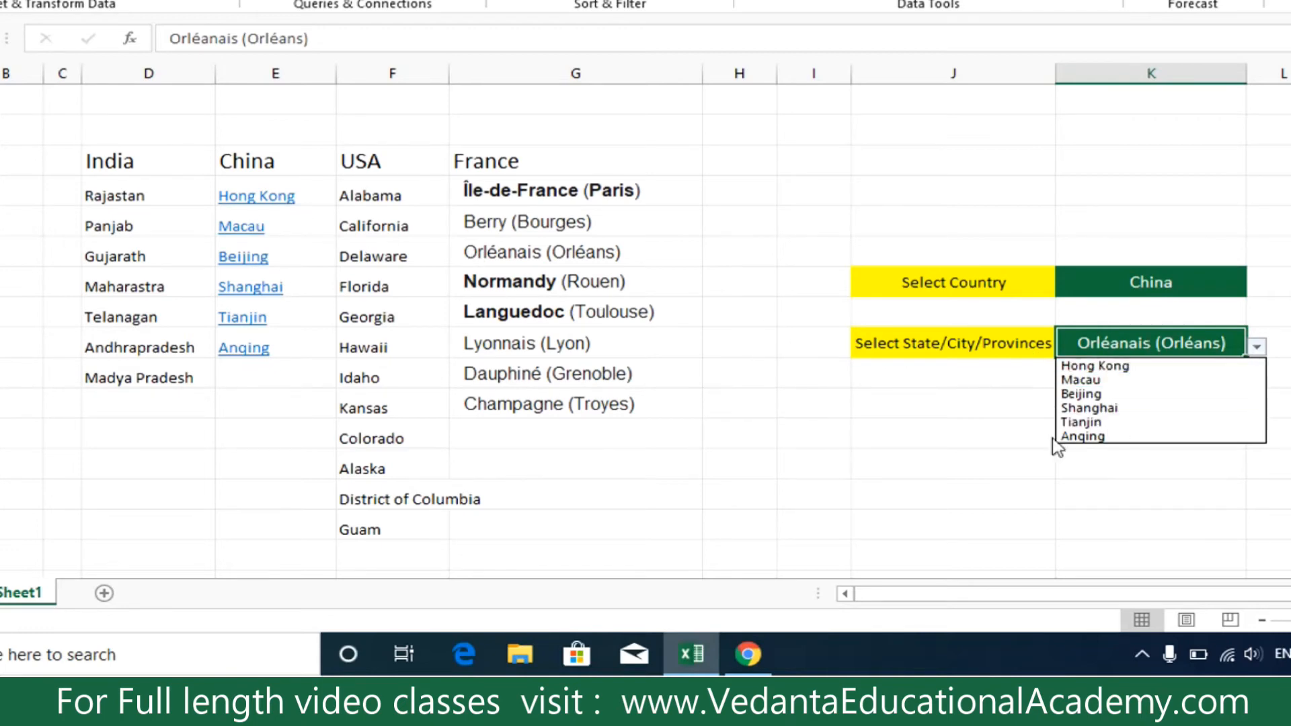
click(865, 459)
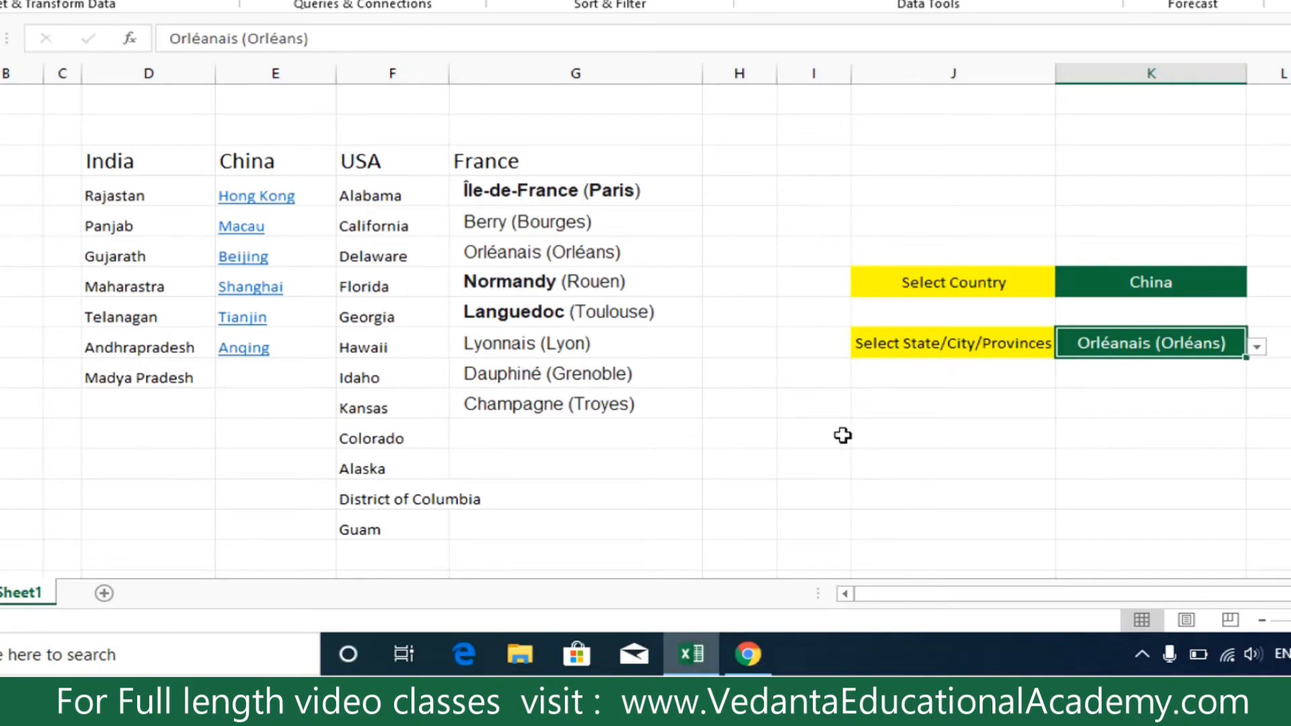
Step: Select the country lists in B2:G16, and add a new worksheet with the range F4:N17 selected
click(9, 122)
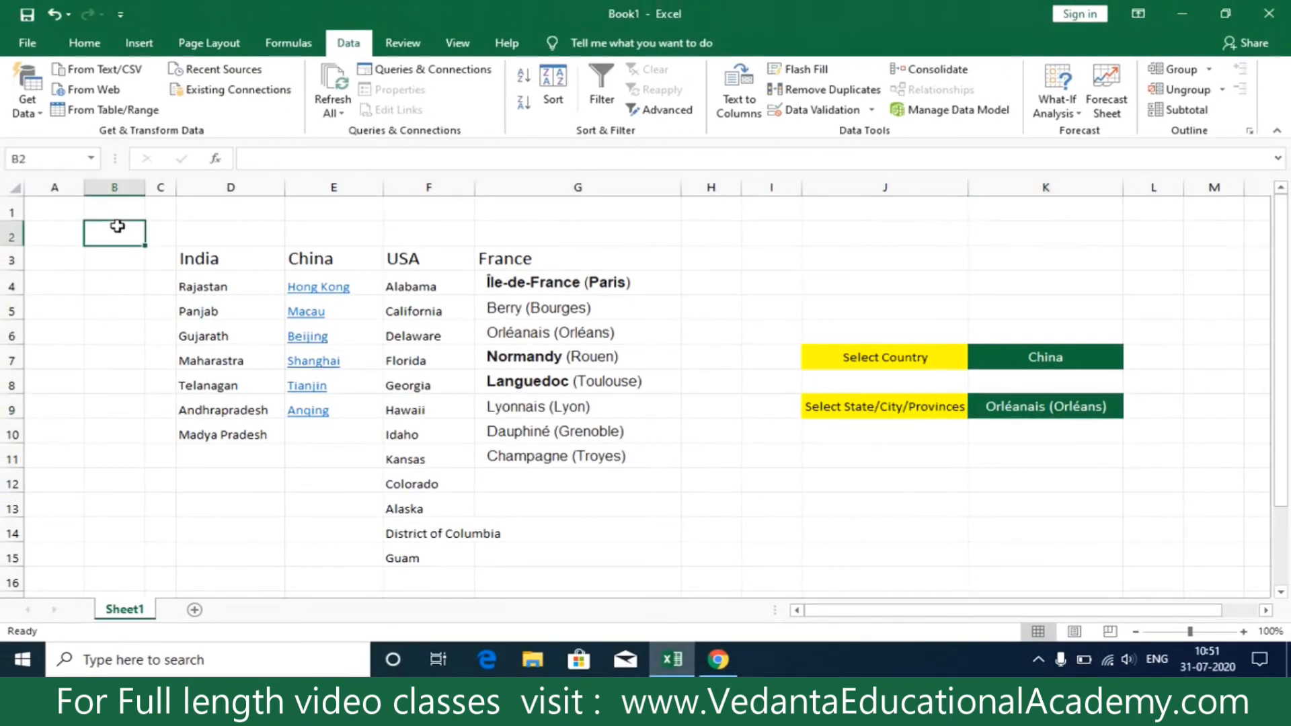
drag(117, 227, 639, 568)
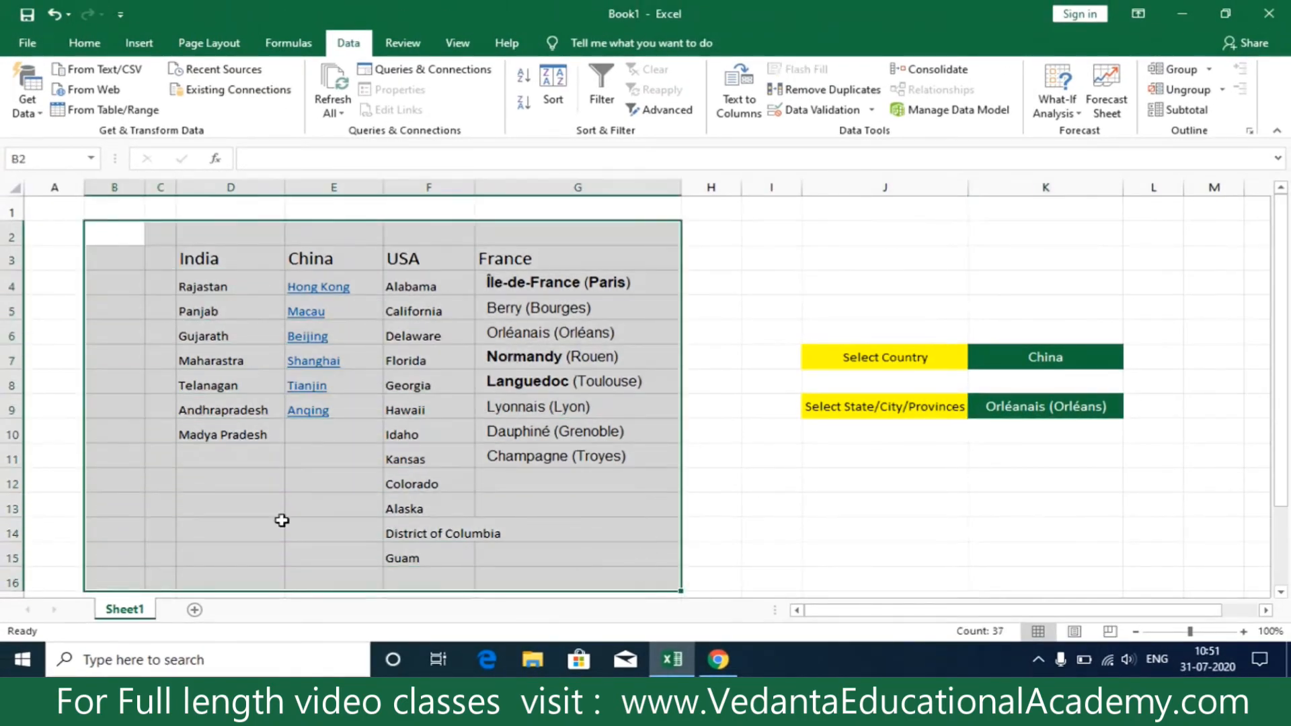
click(194, 610)
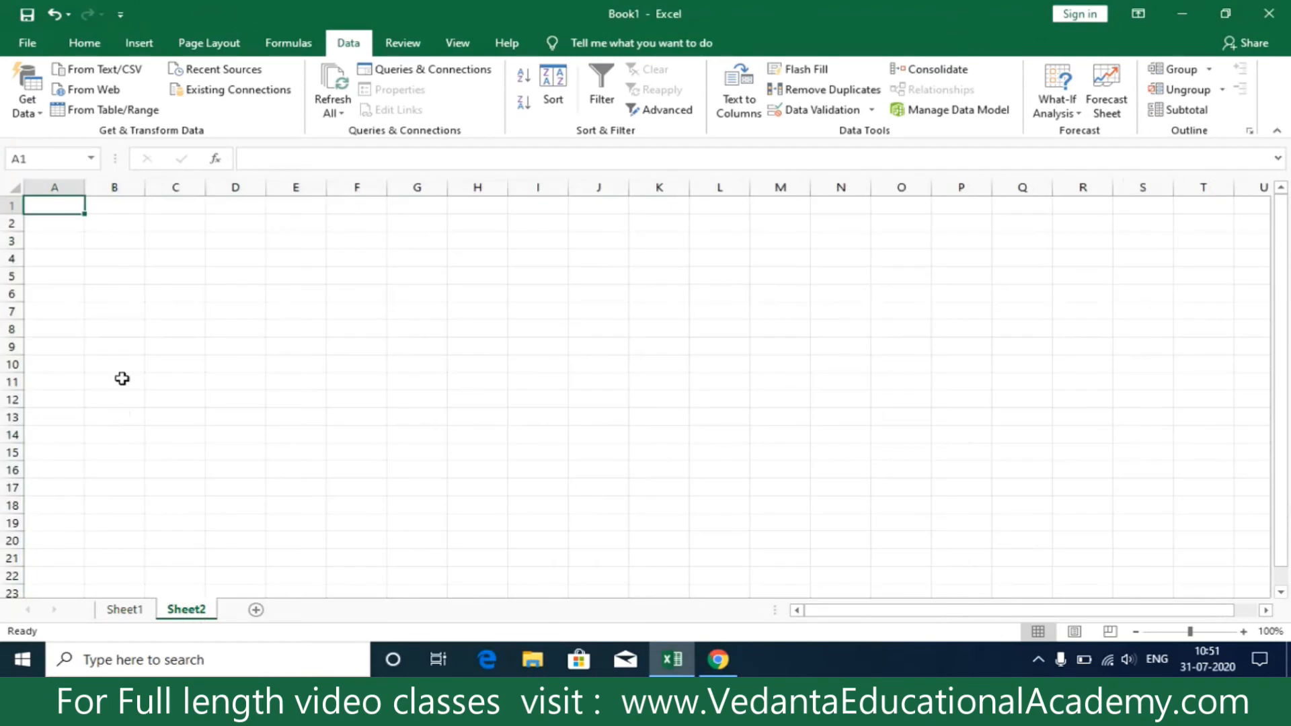
drag(360, 257, 856, 489)
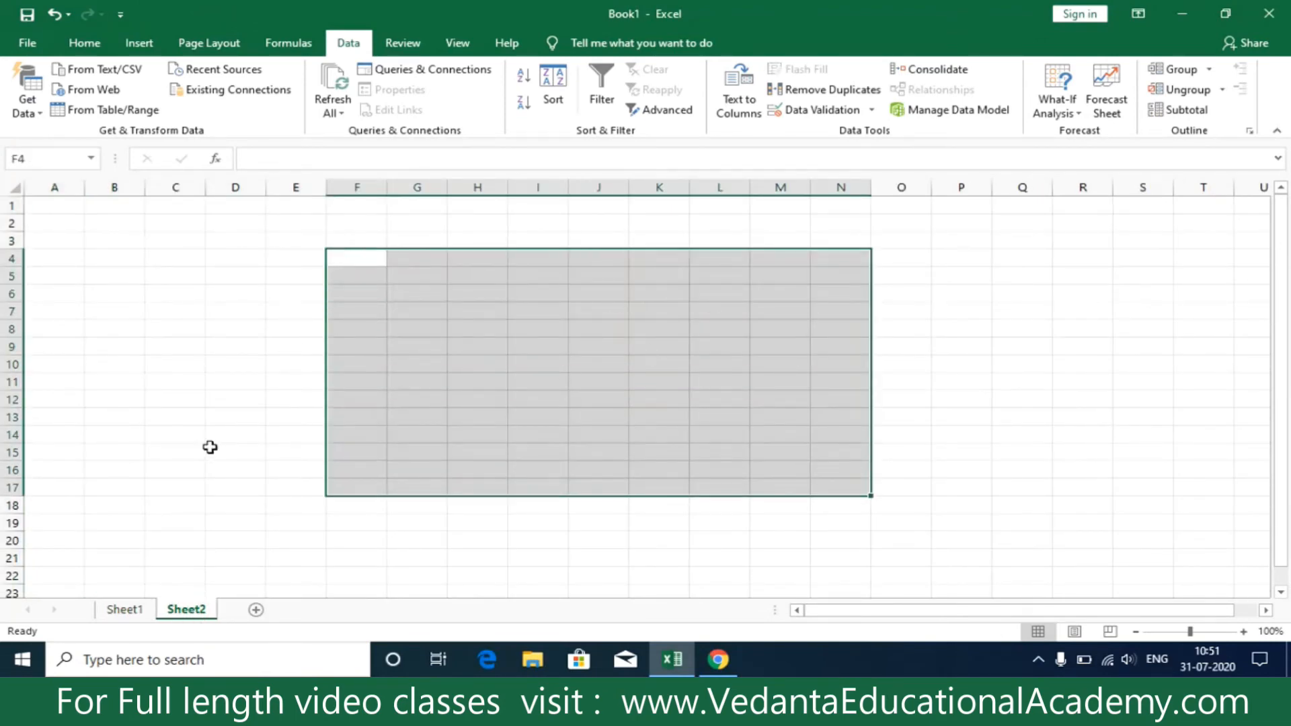
Step: Select the dropdown area I4:K11 on Sheet1, and hide the blank Sheet2
click(125, 610)
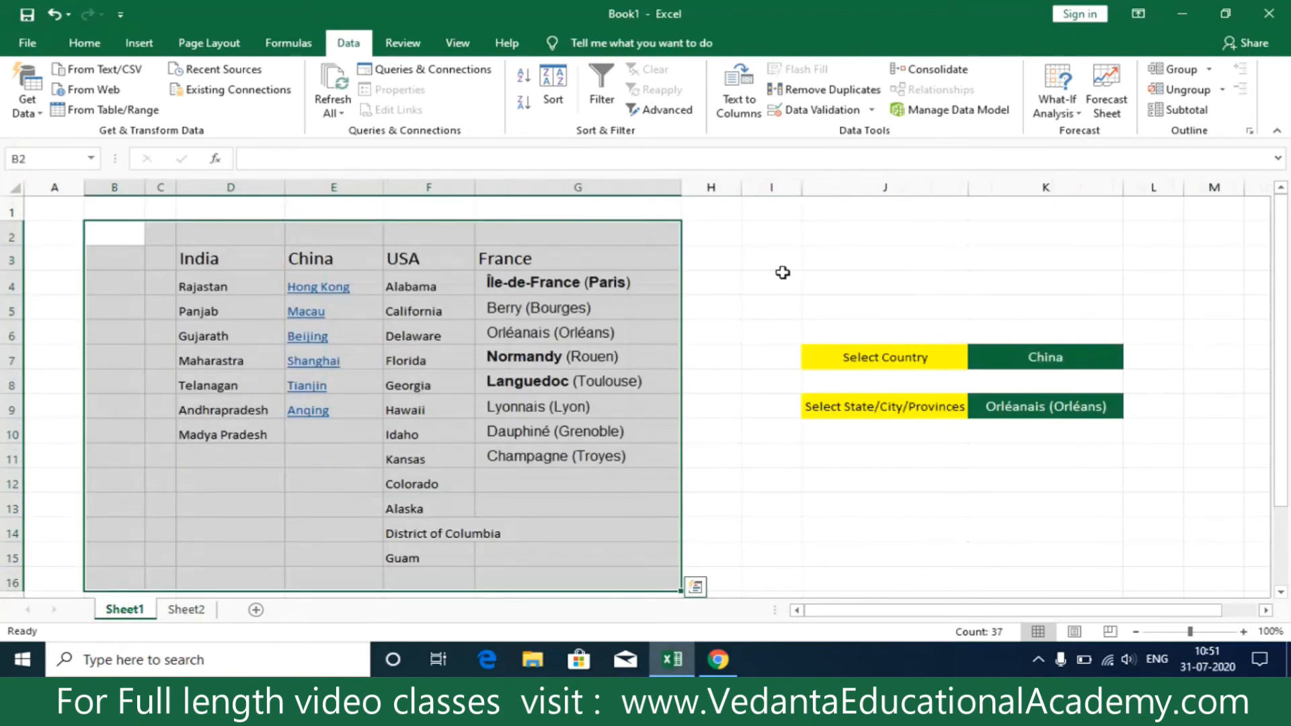
drag(782, 272, 1002, 452)
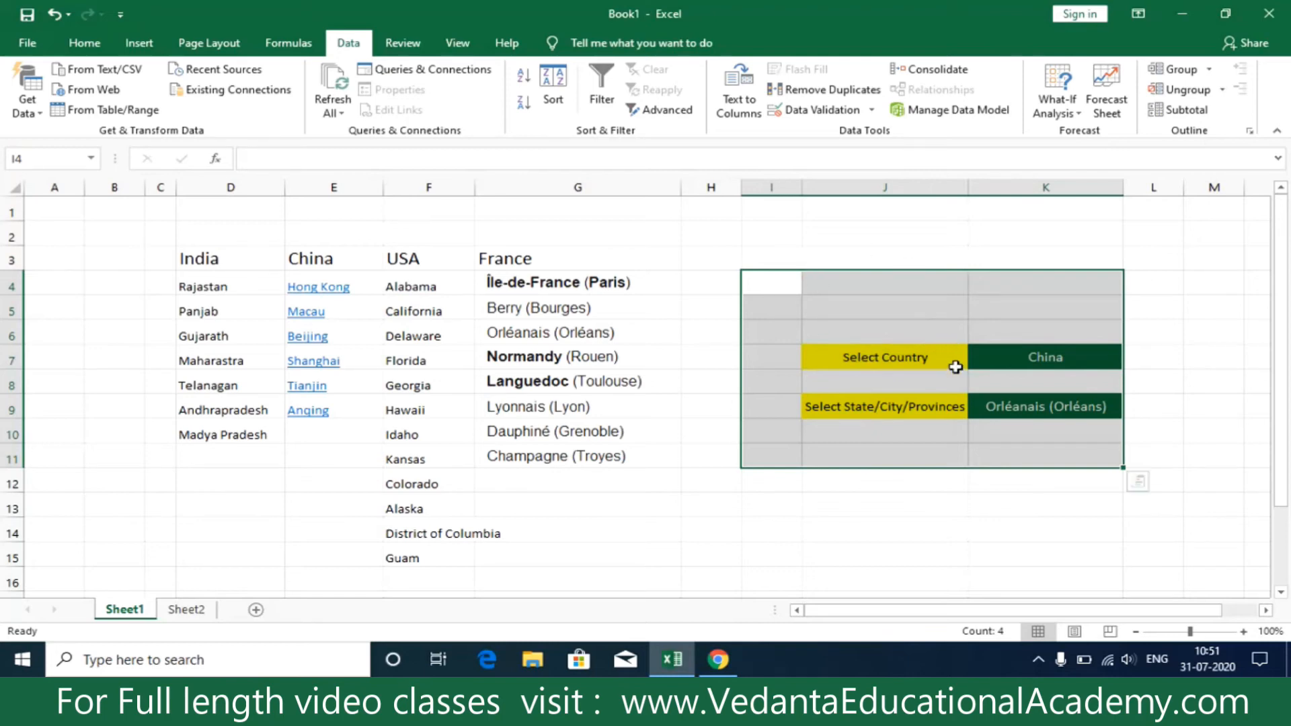
click(185, 610)
right_click(191, 613)
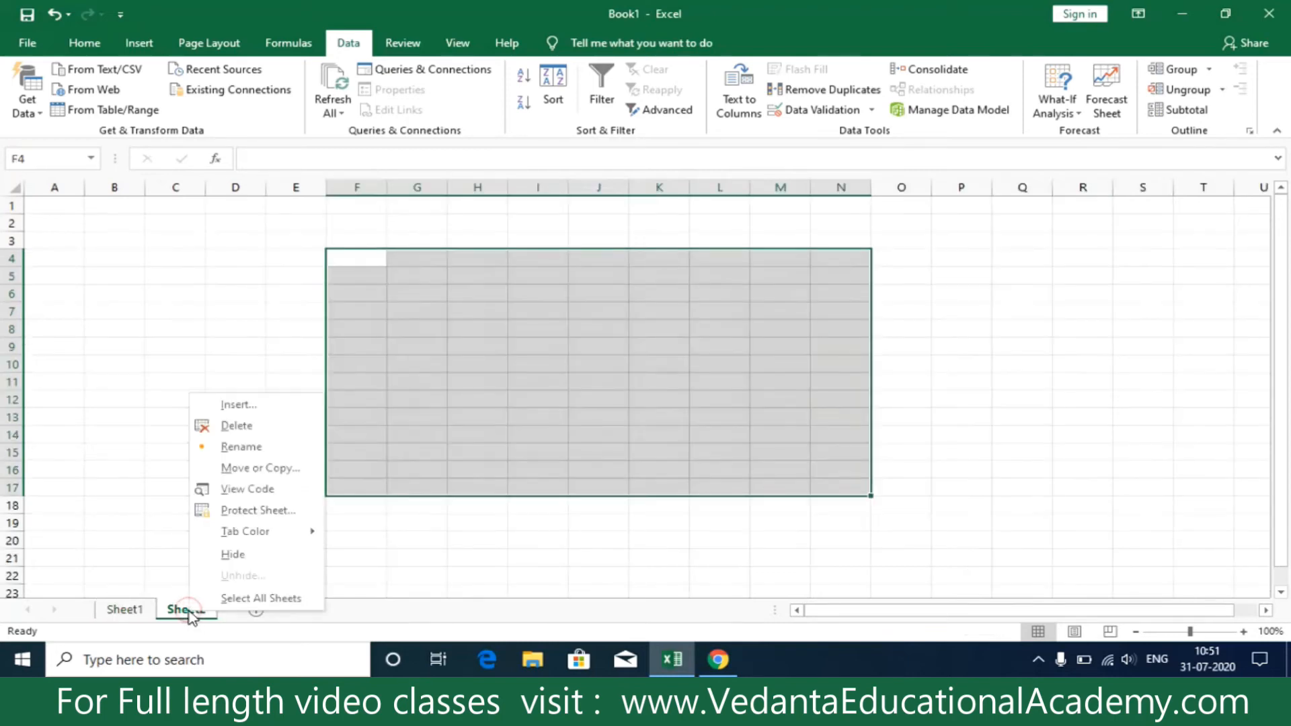
click(224, 554)
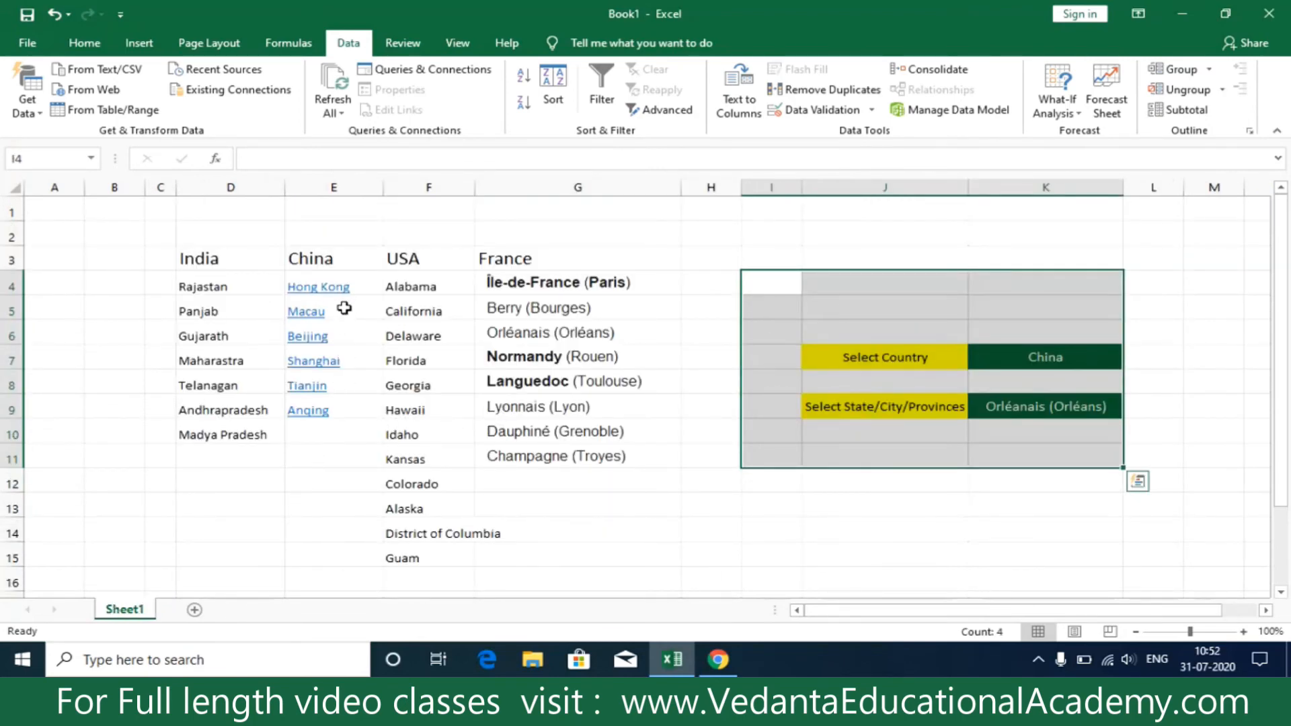
click(1014, 356)
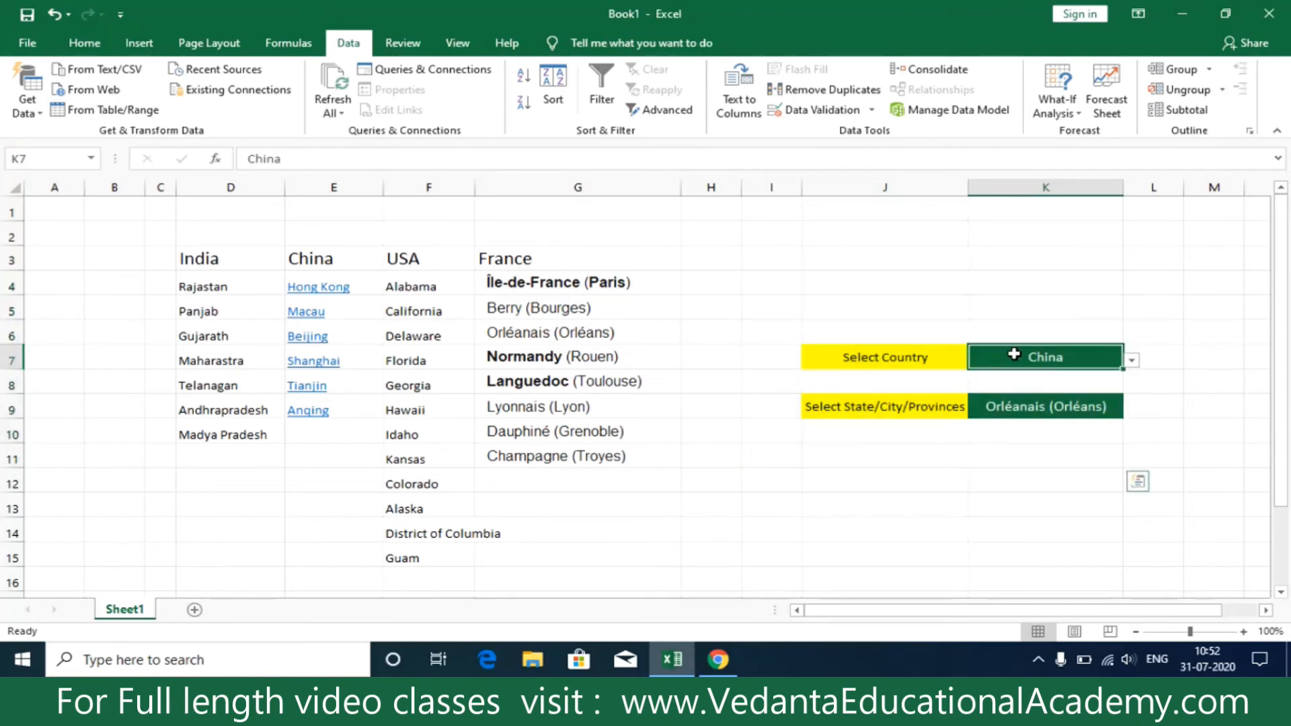
Step: Set the country in K7 to India and choose Rajastan in K9
click(1132, 361)
click(1061, 382)
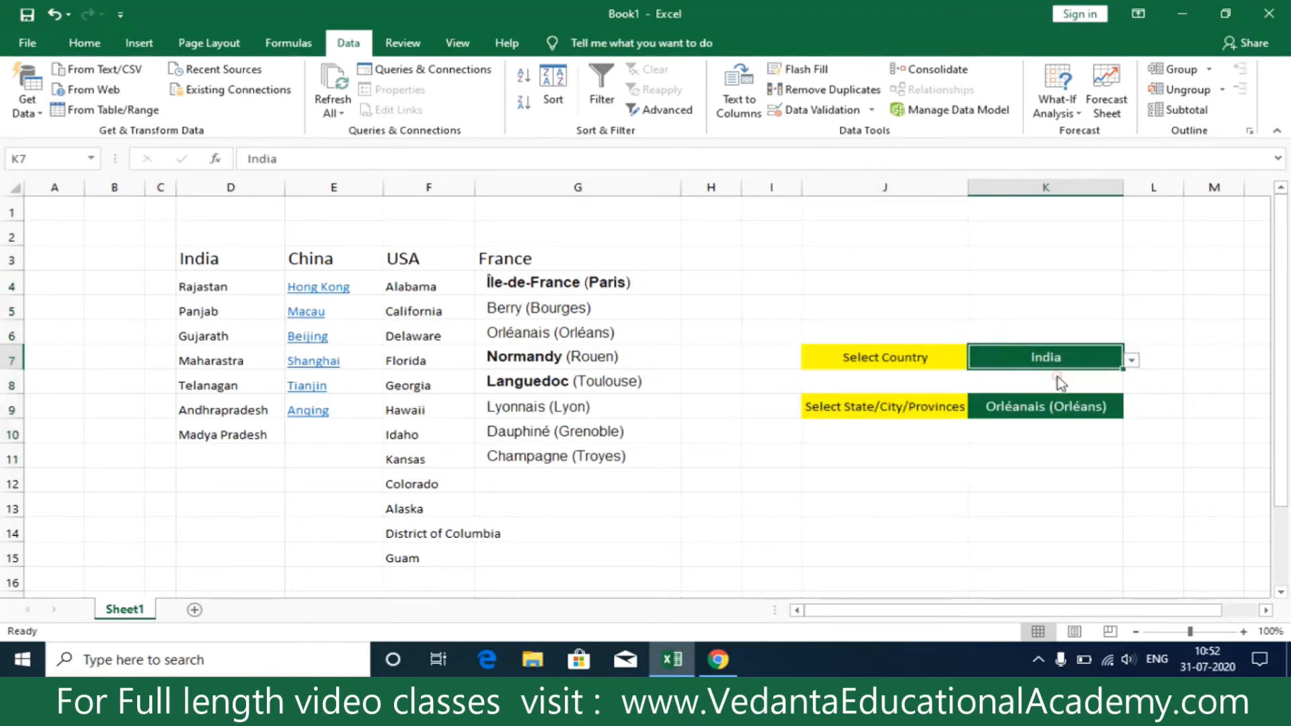
click(1057, 407)
click(1132, 409)
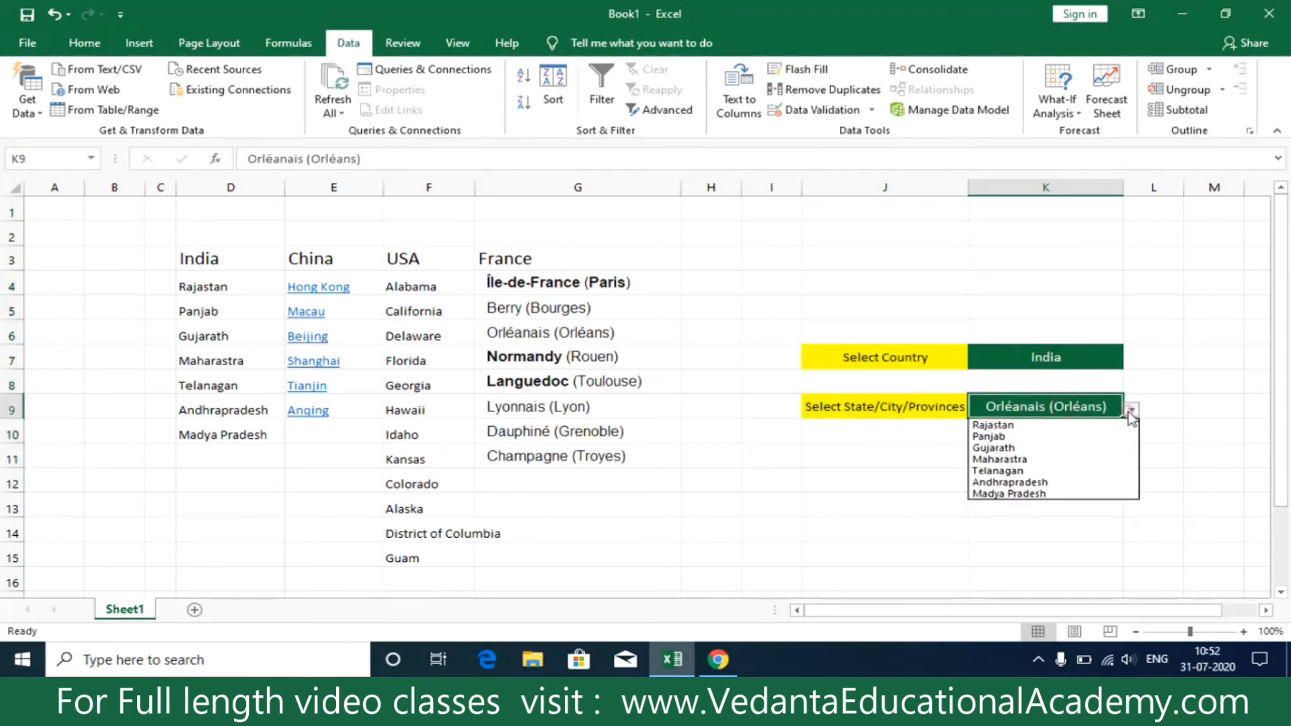
click(1089, 427)
Step: Clear Rajastan from D4 in the India list and check the states offered in the K9 dropdown
click(250, 501)
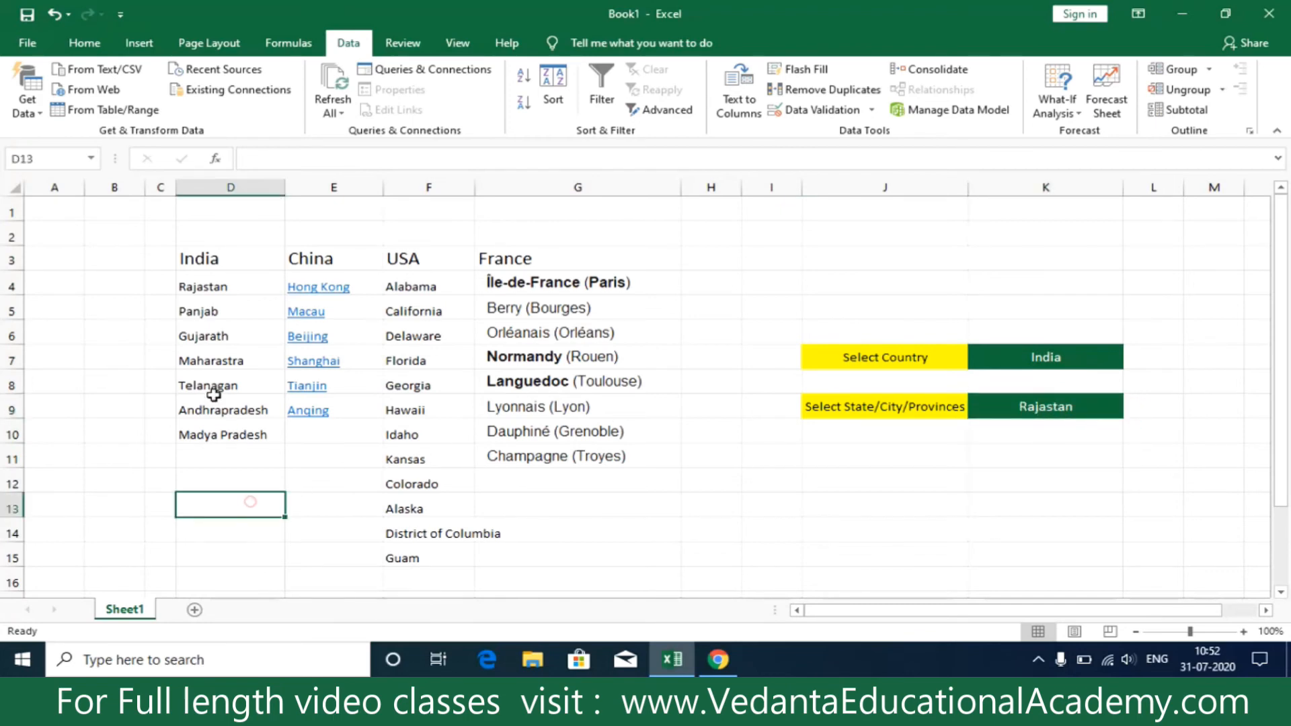
click(220, 286)
key(Delete)
click(980, 447)
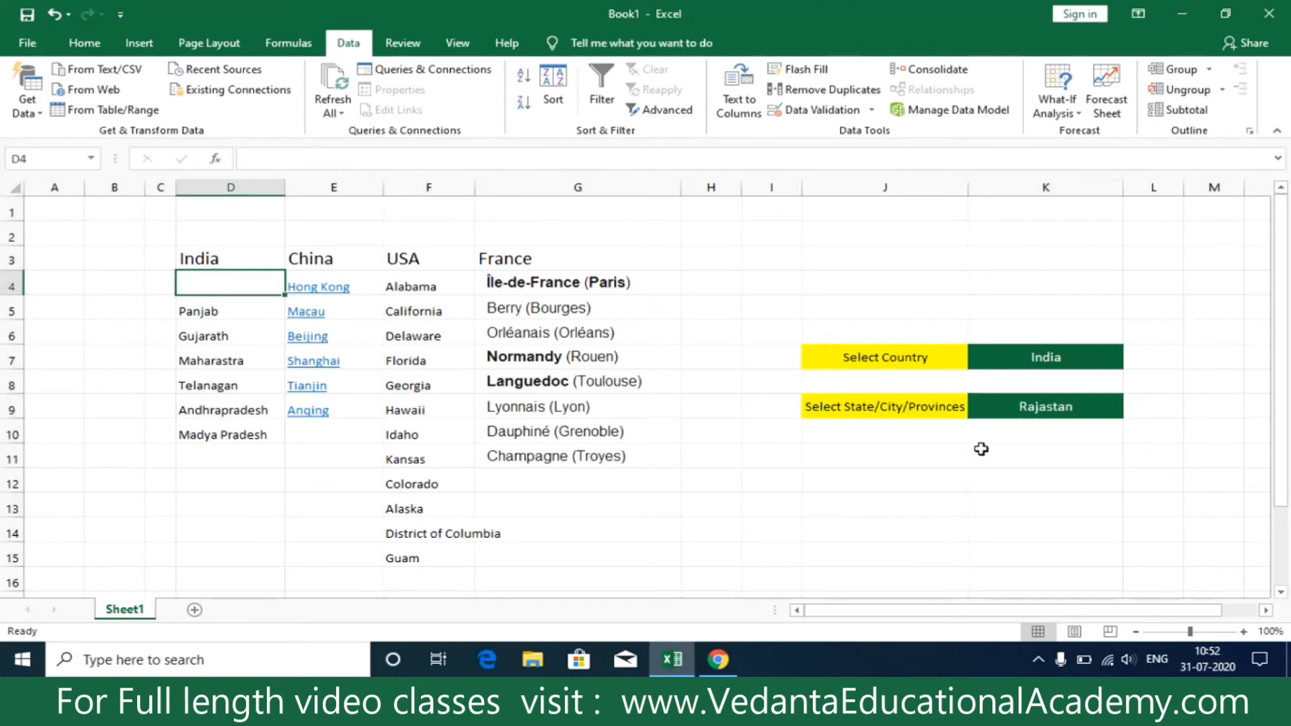
click(1045, 400)
click(1131, 409)
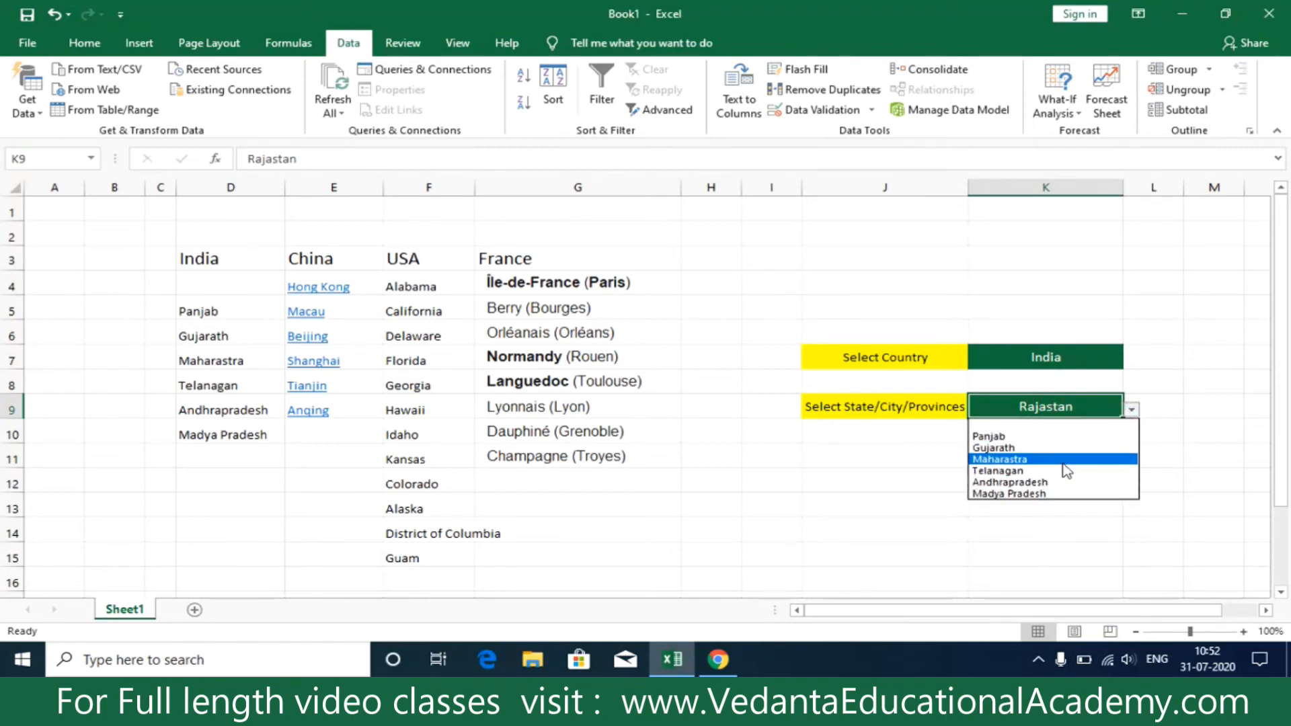
key(Escape)
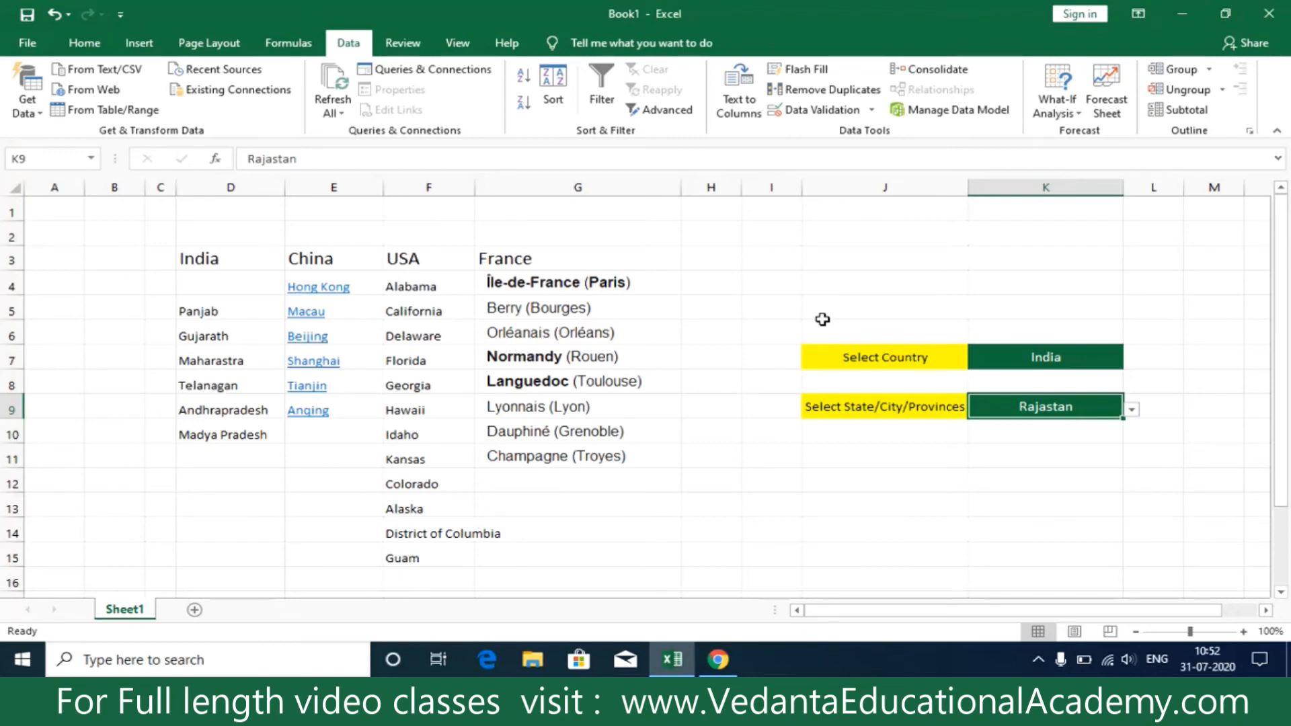
Step: Select the dropdown area J4:K13 on Sheet1, and unhide Sheet2 before returning to Sheet1
drag(170, 229, 591, 580)
drag(840, 283, 1101, 516)
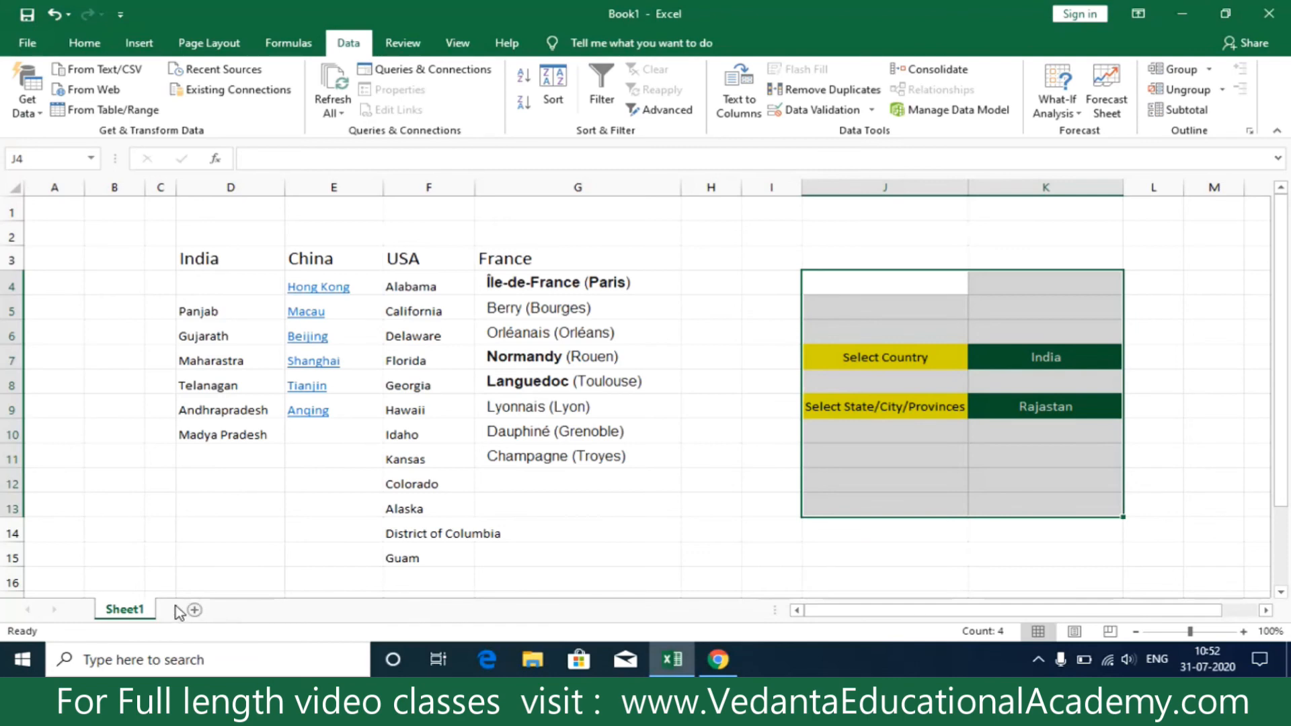
right_click(128, 613)
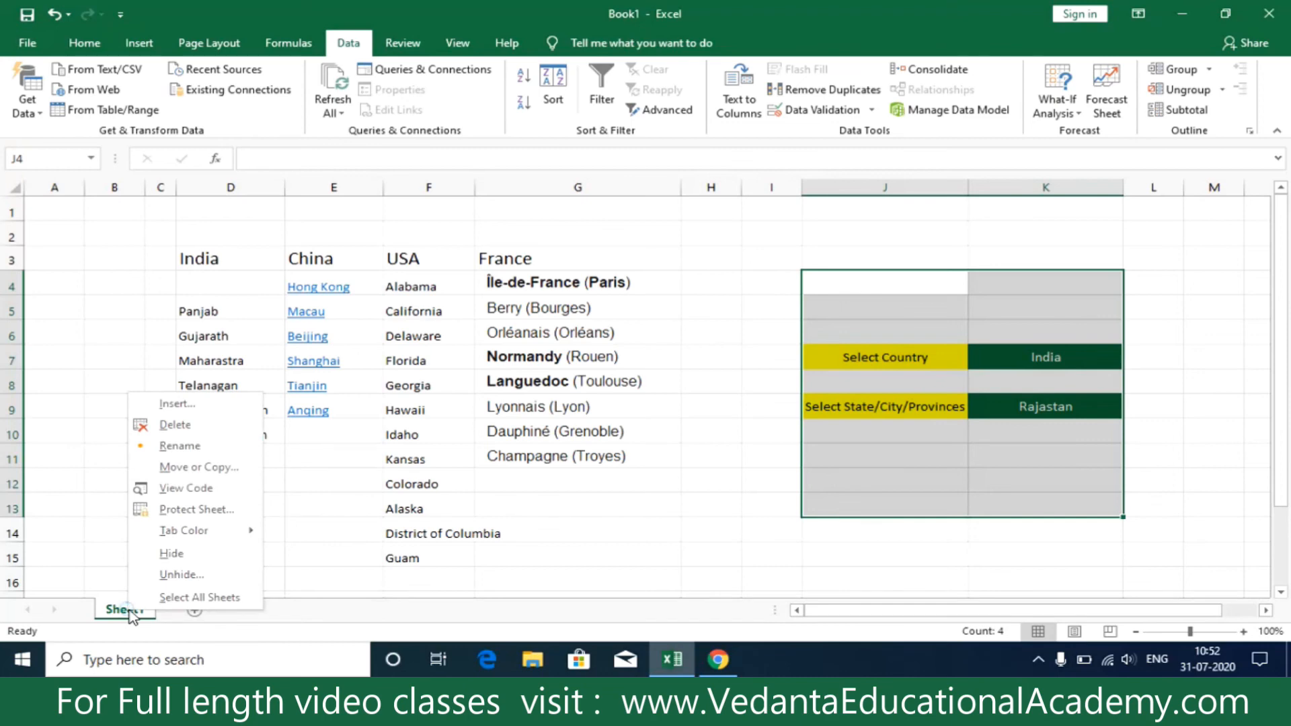
click(166, 571)
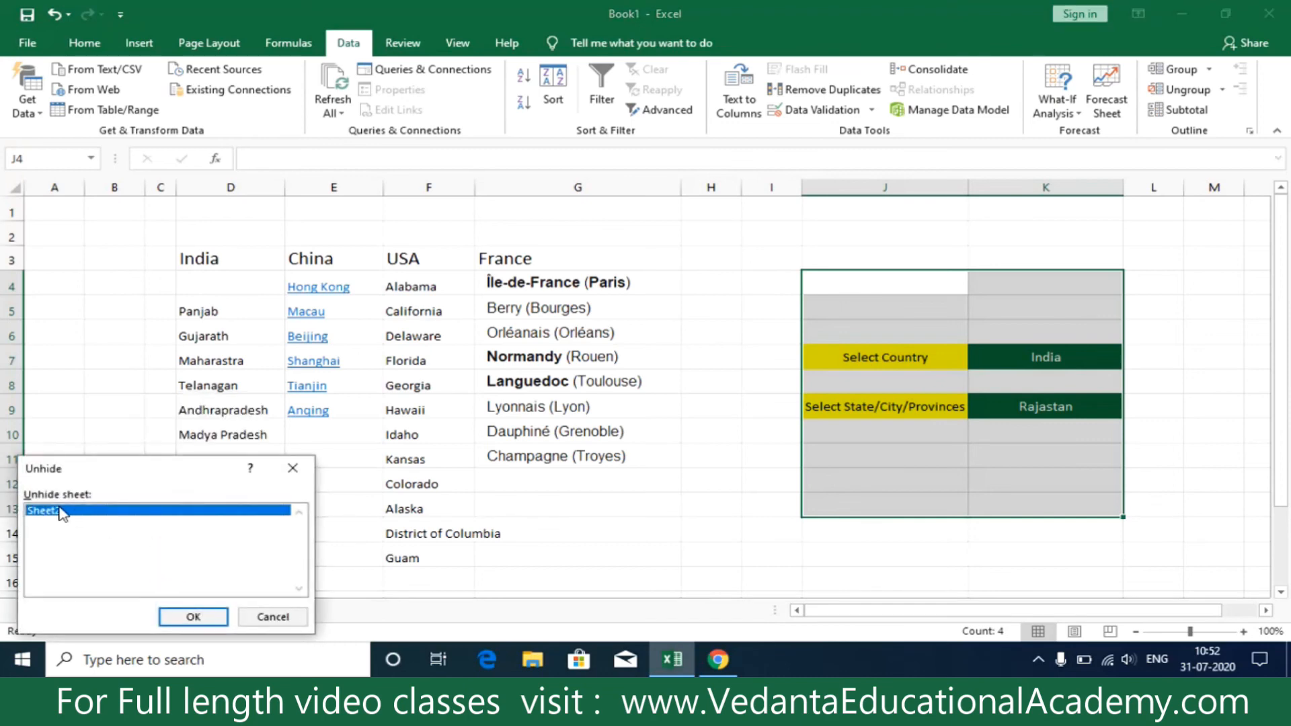
click(191, 615)
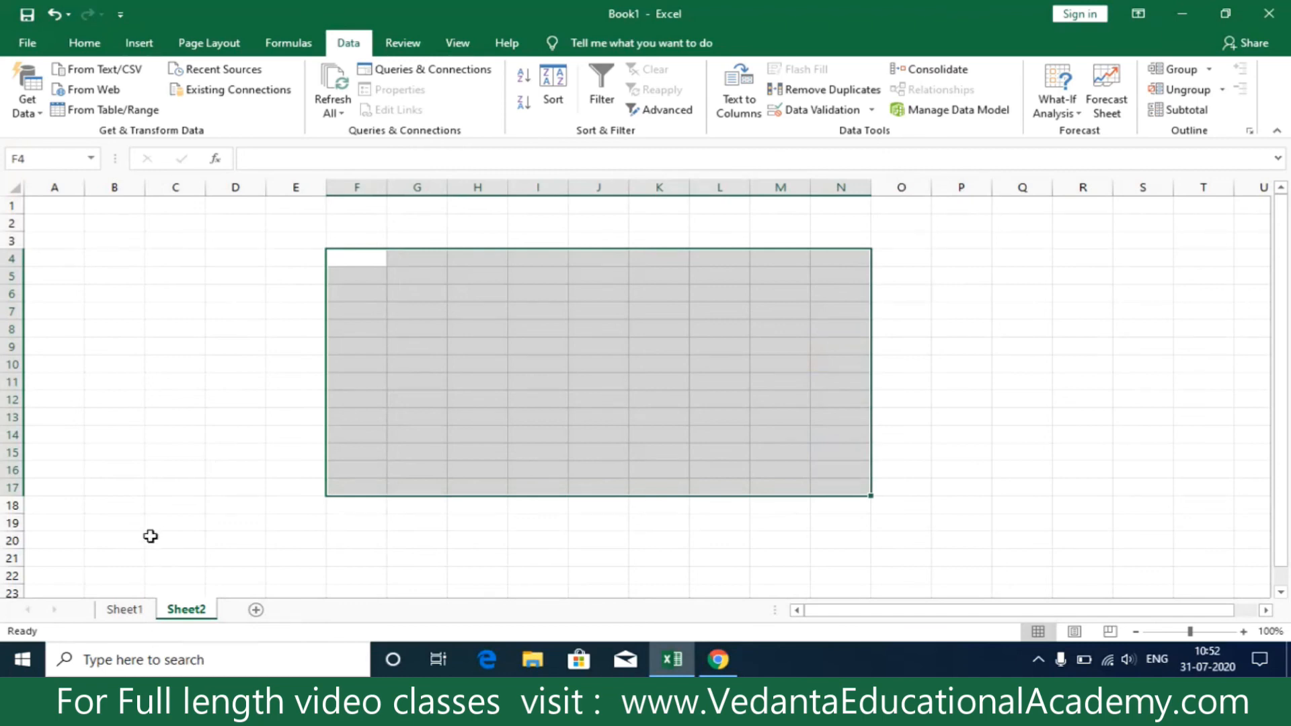
click(123, 612)
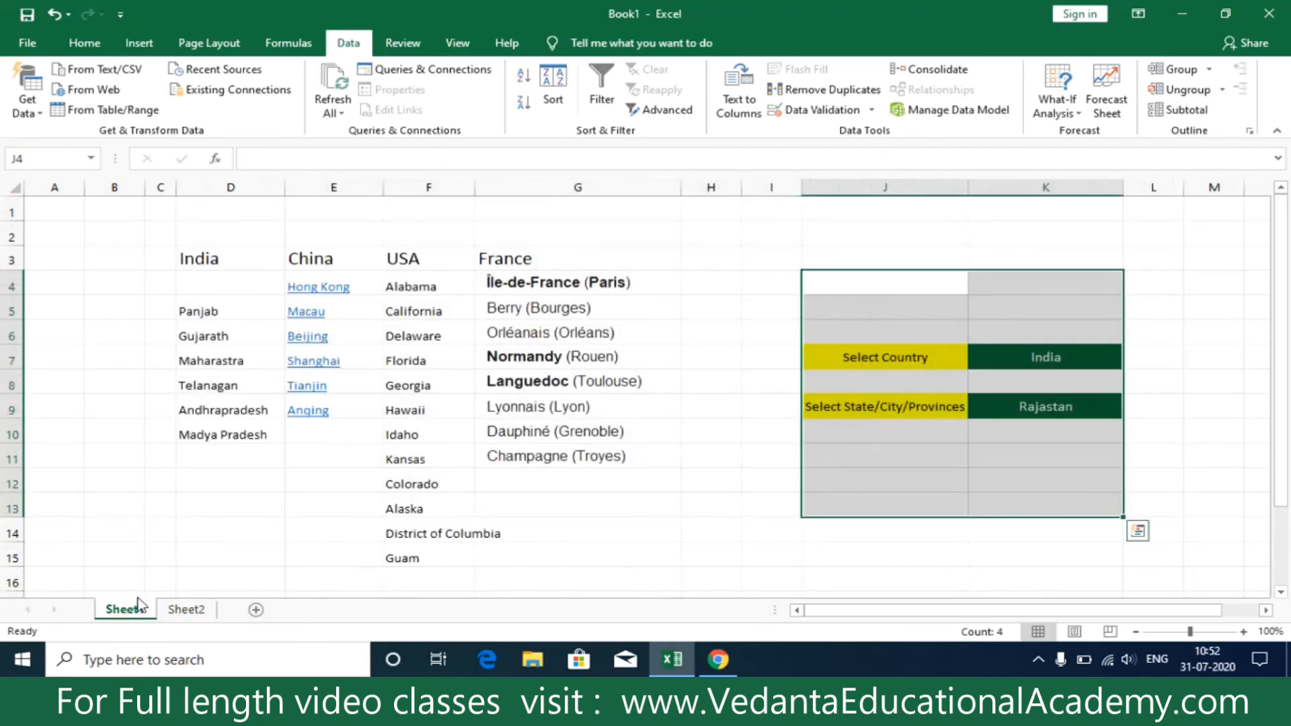
Step: Remove the dropdown from the state cell K9 by setting its data validation to allow Any value
click(884, 482)
click(1026, 397)
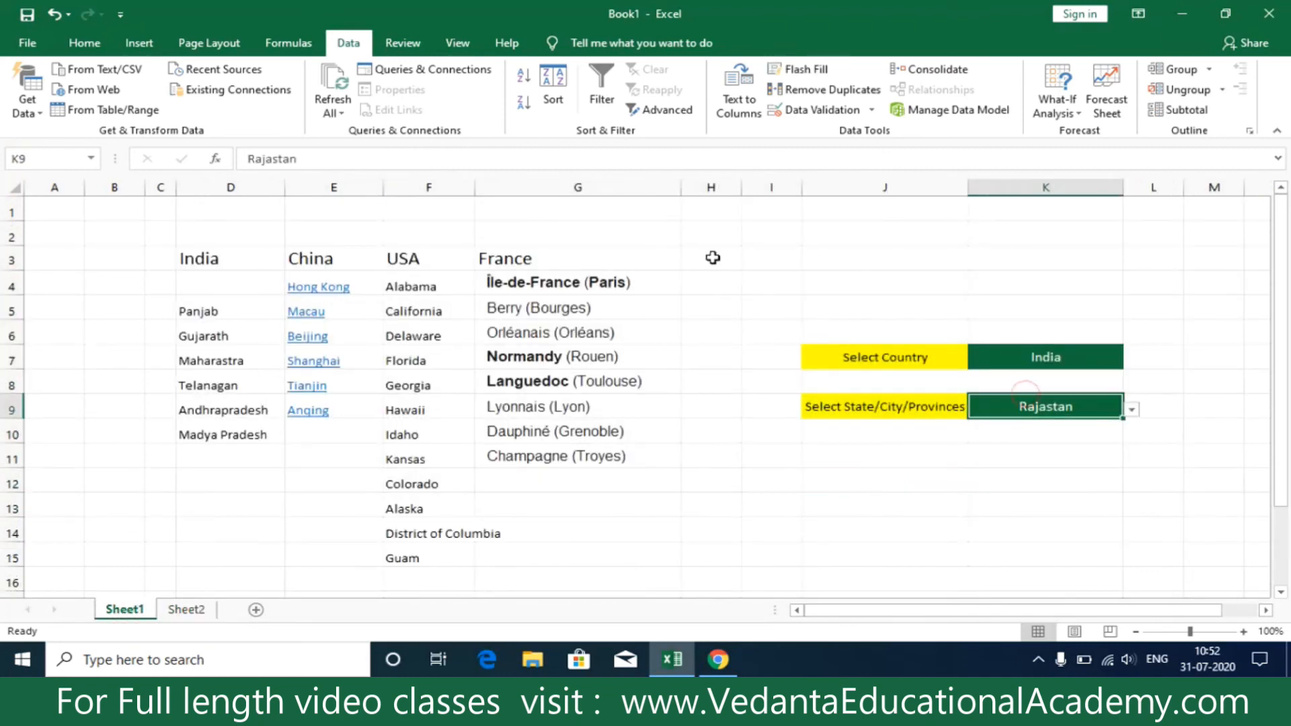
click(821, 109)
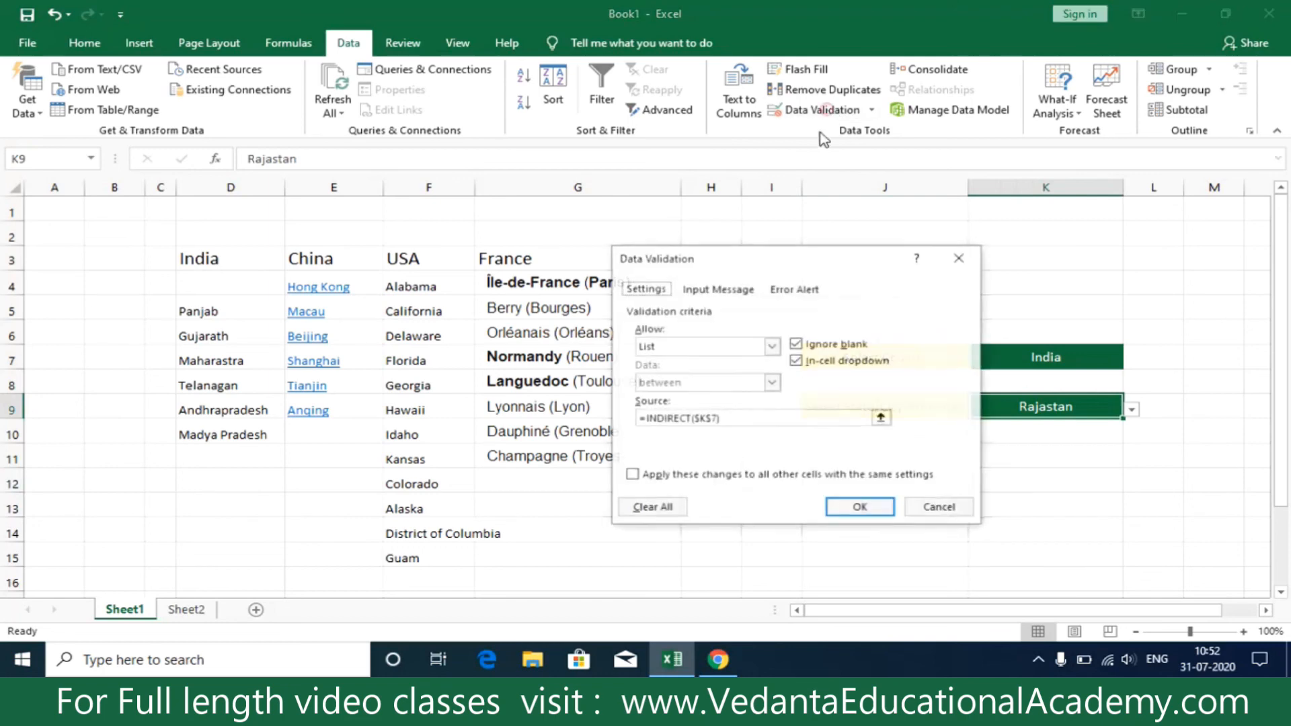
click(663, 348)
click(658, 357)
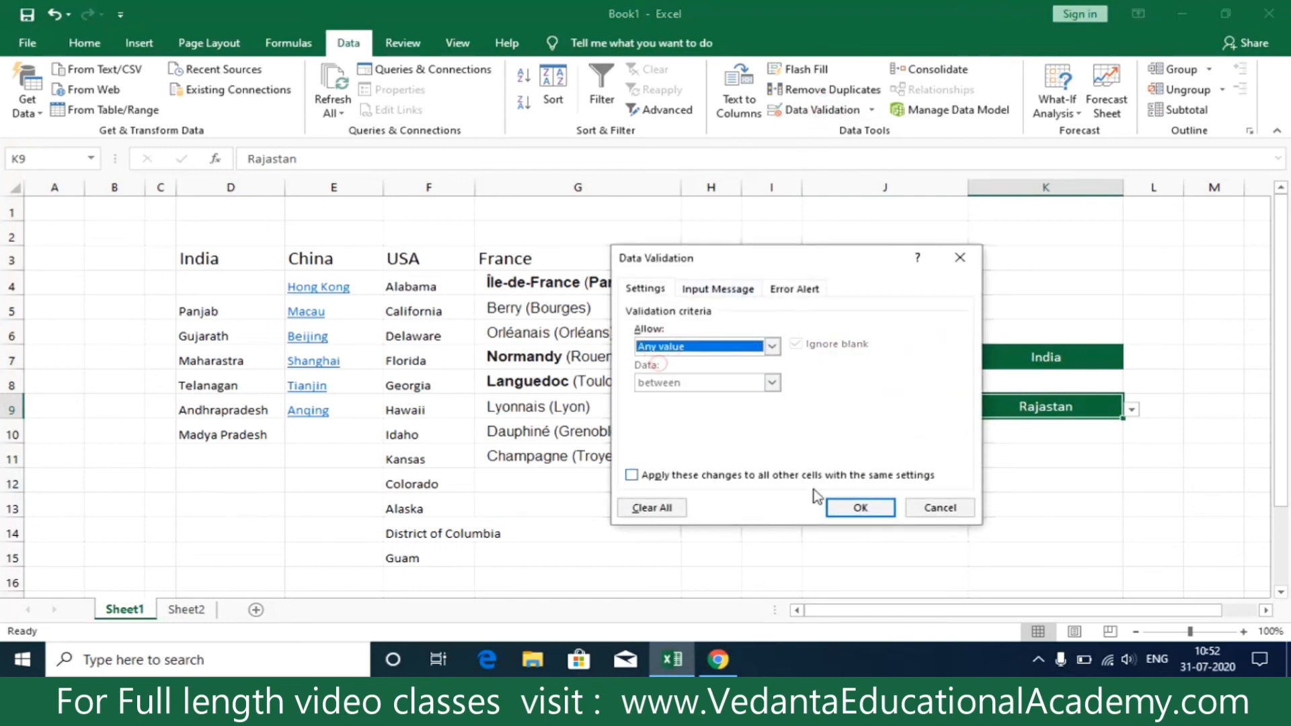
click(860, 508)
click(978, 487)
Step: Remove the dropdown from the country cell K7 by setting its data validation to allow Any value
click(1019, 355)
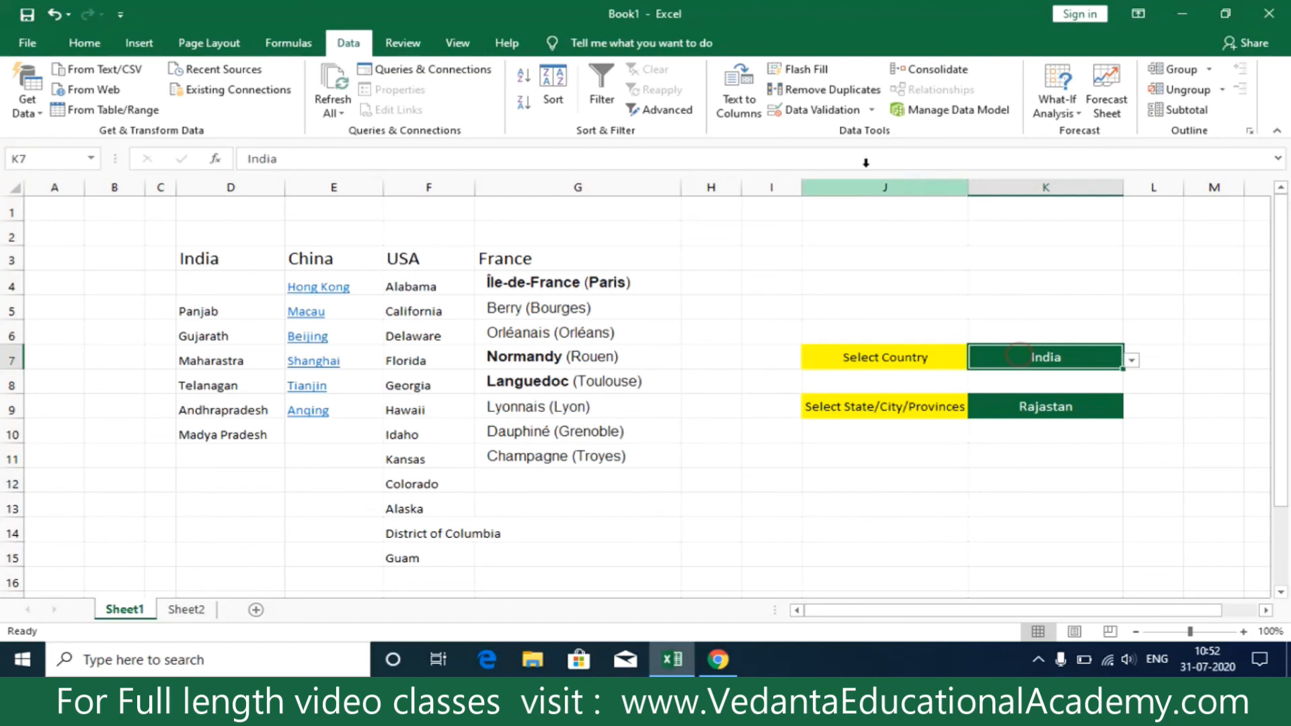
click(822, 109)
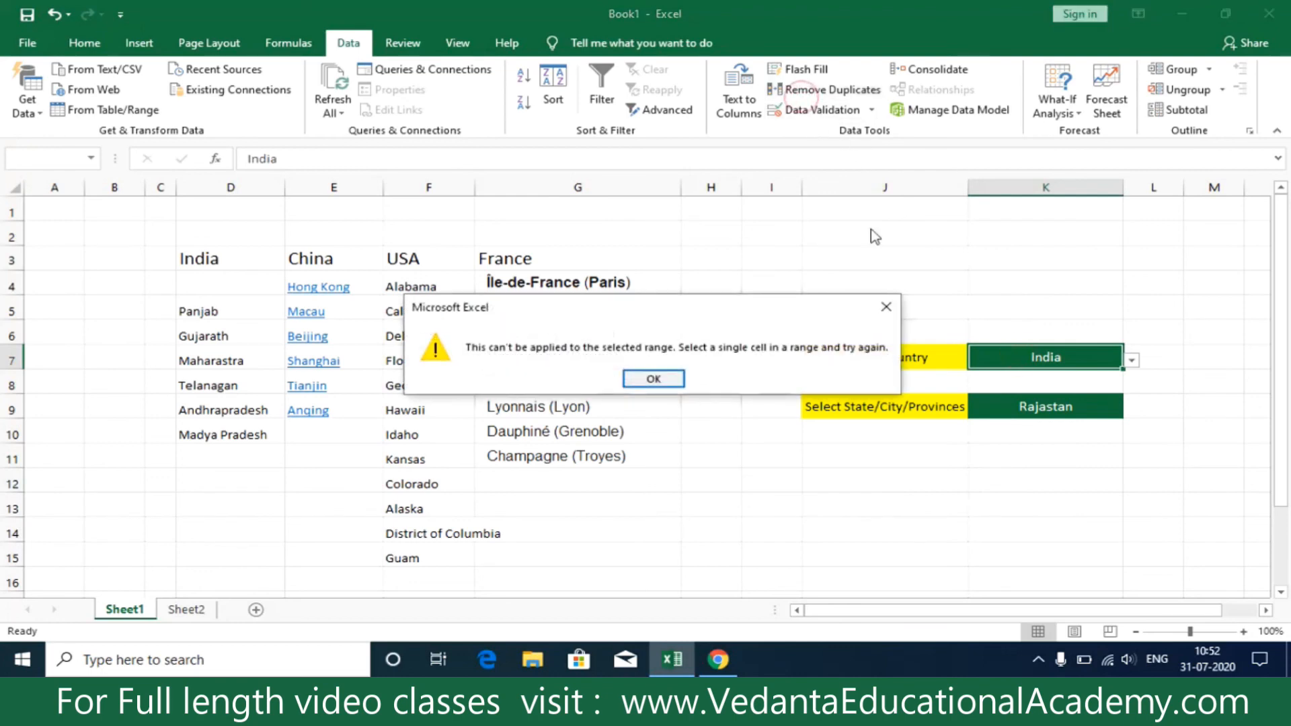
click(886, 306)
click(821, 110)
click(771, 347)
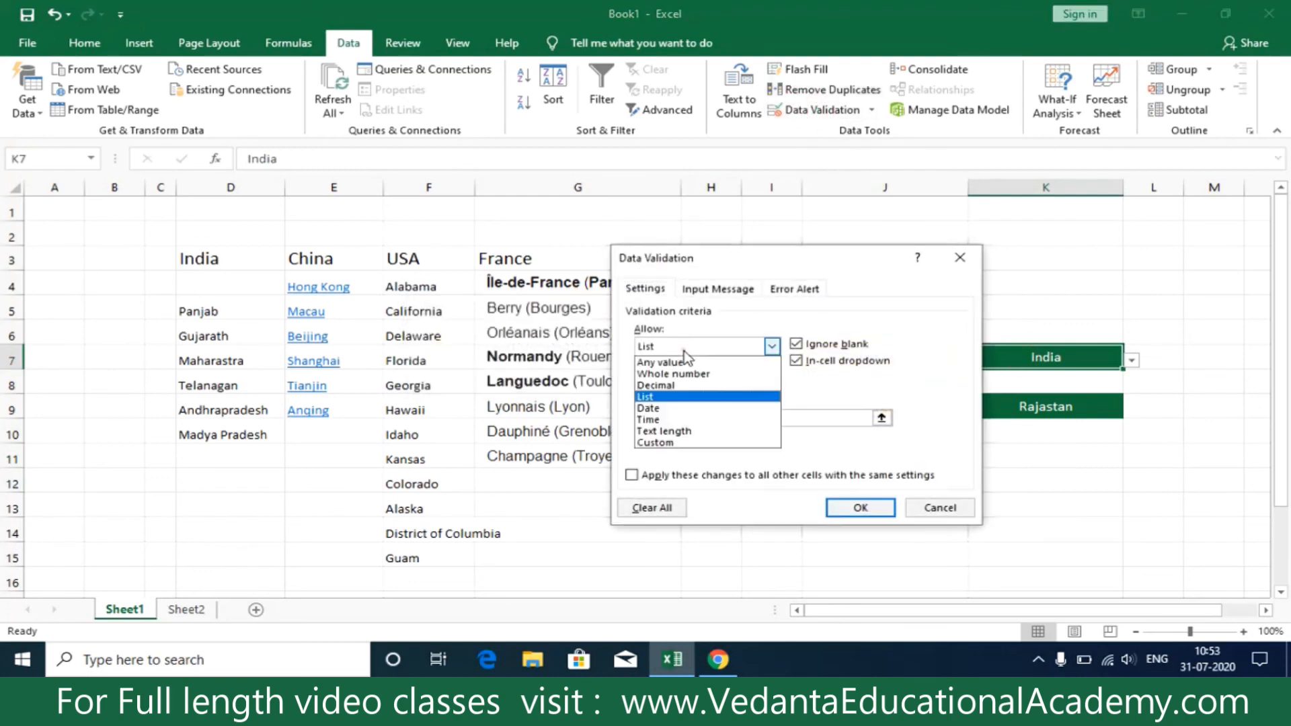
click(662, 363)
click(860, 507)
click(1021, 422)
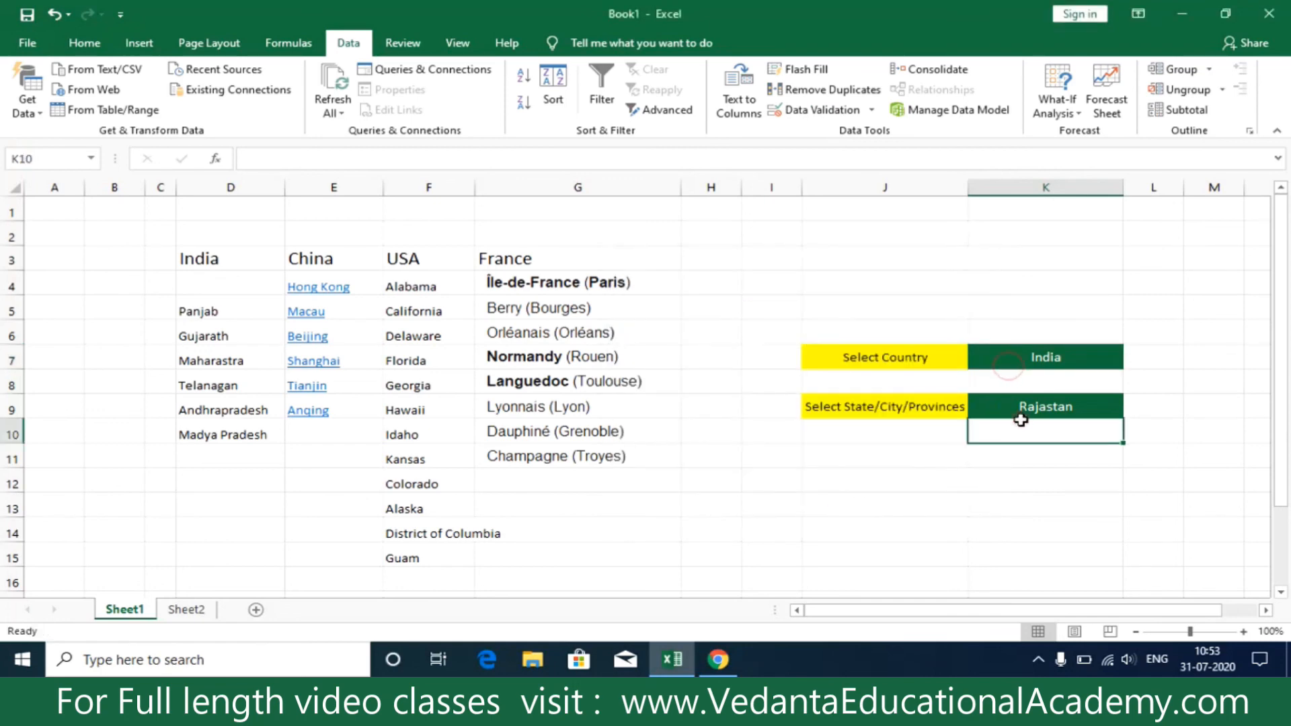